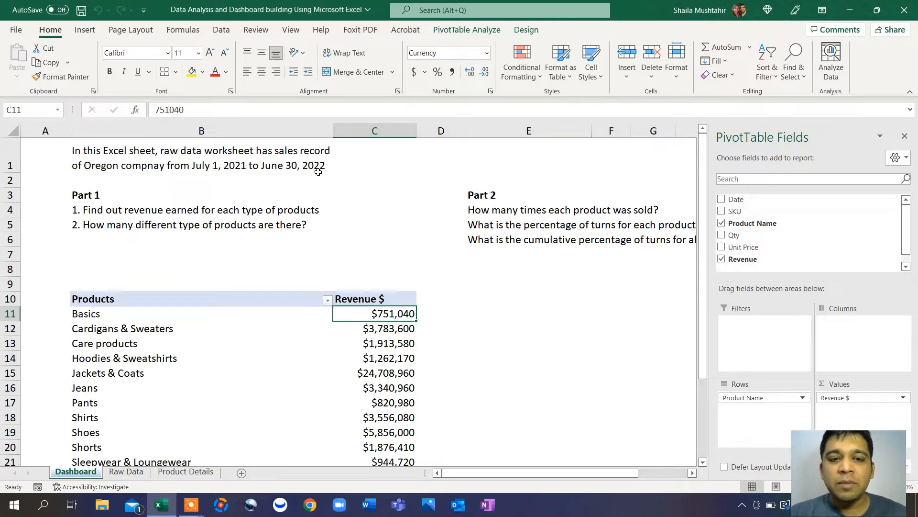
Examine the Date, SKU, Product Name, Qty, Unit Price and Revenue columns of the Raw Data sheet
{"action": "scroll", "coordinate": [318, 171], "scroll_direction": "down", "scroll_amount": 1}
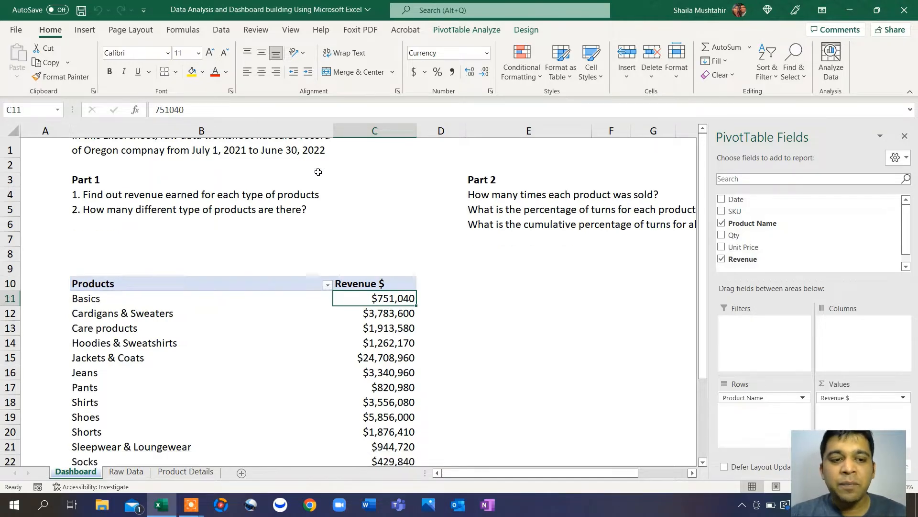
{"action": "left_click", "coordinate": [127, 471]}
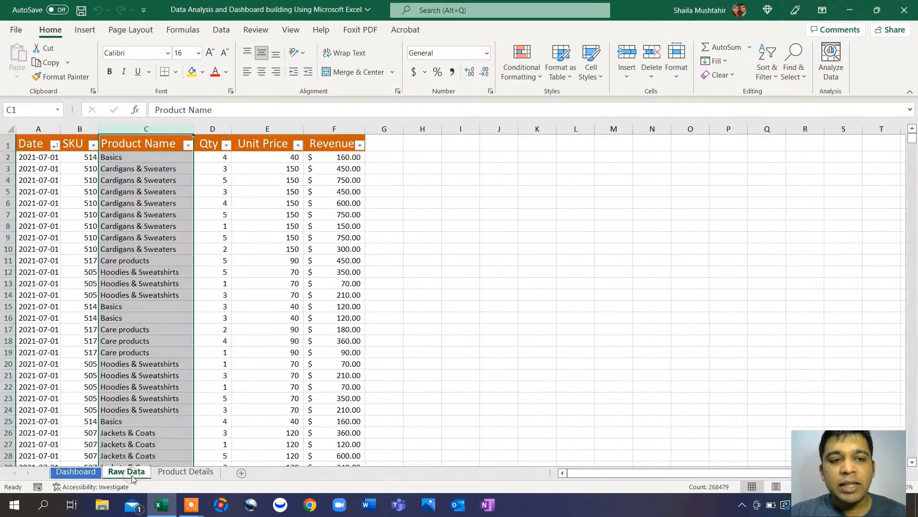
{"action": "left_click", "coordinate": [40, 128]}
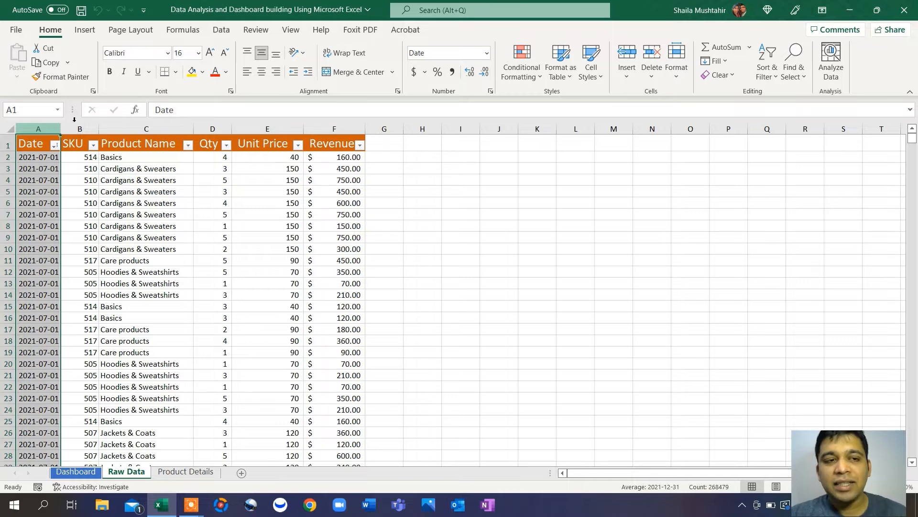
{"action": "left_click", "coordinate": [91, 126]}
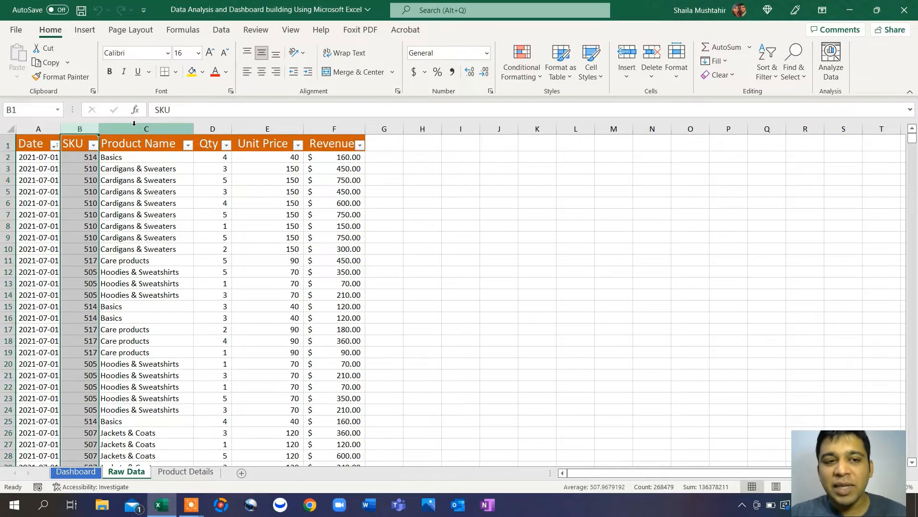
{"action": "left_click", "coordinate": [134, 125]}
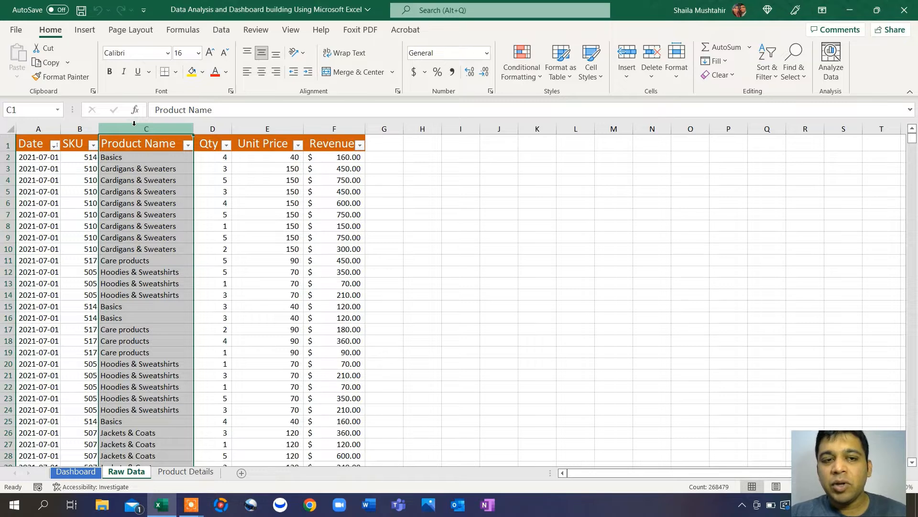
{"action": "left_click", "coordinate": [215, 128]}
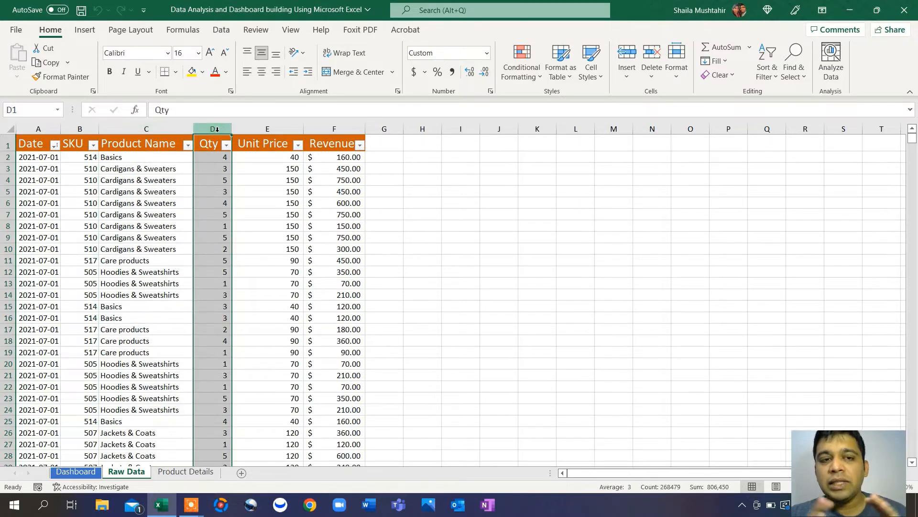
{"action": "left_click", "coordinate": [277, 127]}
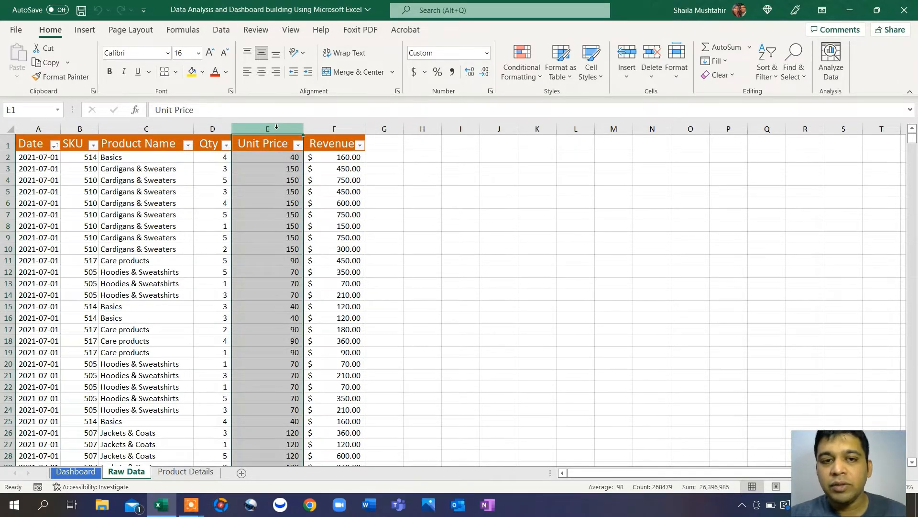
{"action": "left_click", "coordinate": [328, 127]}
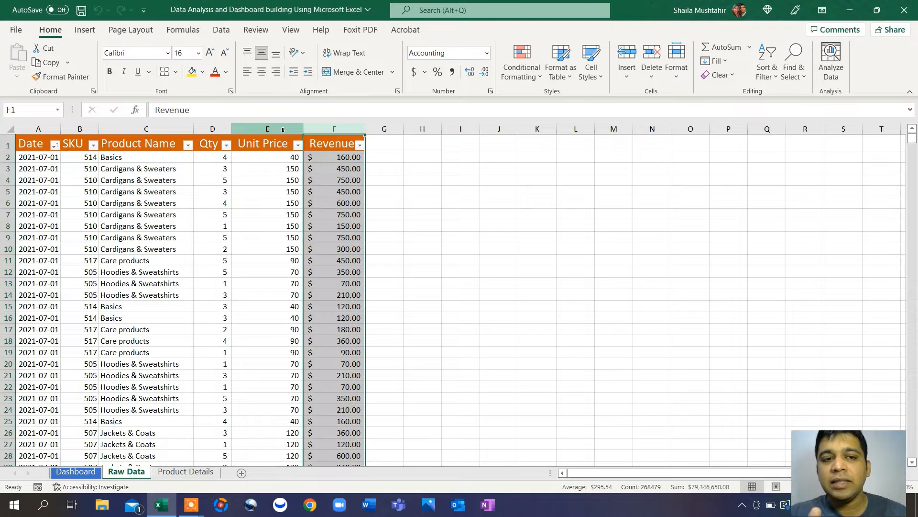
Read the Part 2 questions about product turns on the Dashboard sheet
{"action": "left_click", "coordinate": [79, 472]}
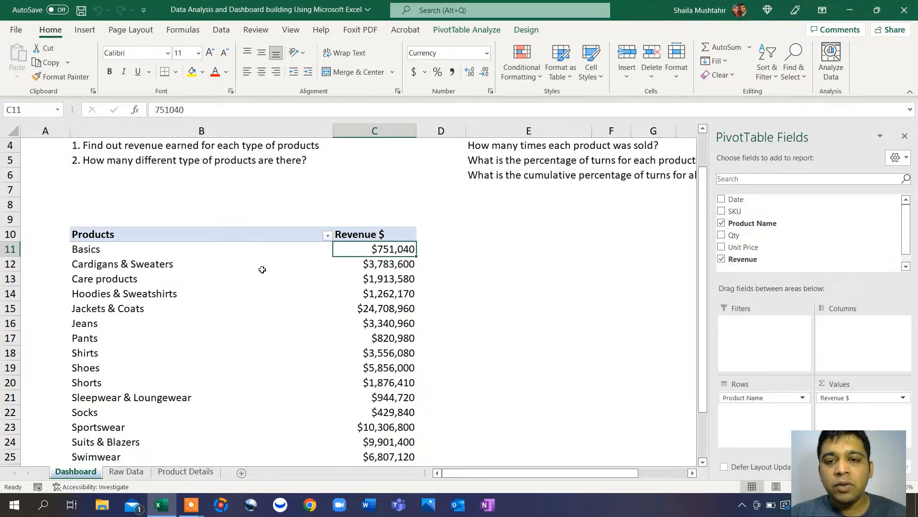
{"action": "scroll", "coordinate": [429, 281], "scroll_direction": "up", "scroll_amount": 1}
{"action": "scroll", "coordinate": [429, 281], "scroll_direction": "right", "scroll_amount": 1}
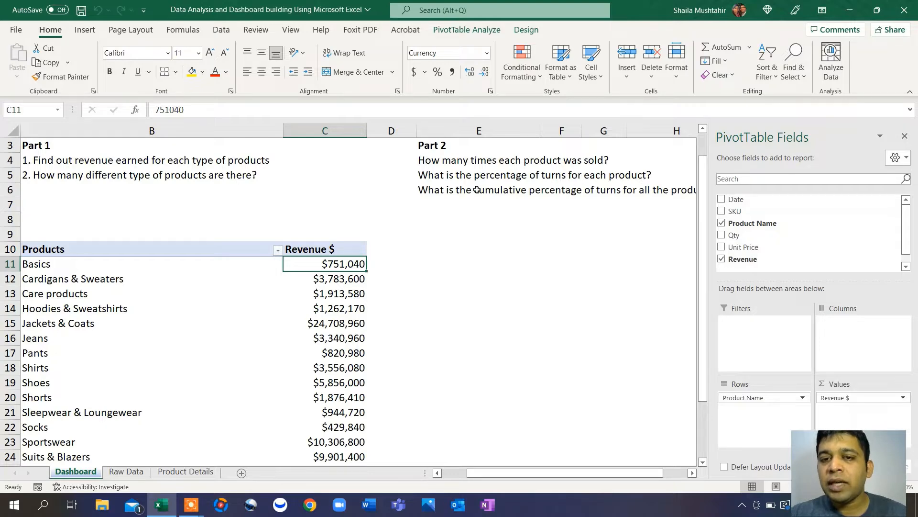
{"action": "scroll", "coordinate": [546, 199], "scroll_direction": "right", "scroll_amount": 1}
{"action": "scroll", "coordinate": [547, 199], "scroll_direction": "left", "scroll_amount": 1}
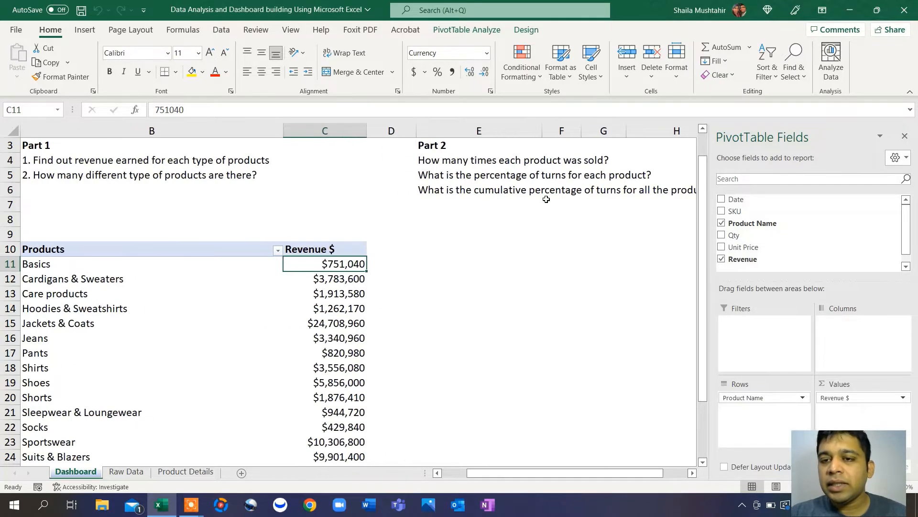
{"action": "scroll", "coordinate": [546, 199], "scroll_direction": "right", "scroll_amount": 1}
{"action": "scroll", "coordinate": [546, 199], "scroll_direction": "left", "scroll_amount": 1}
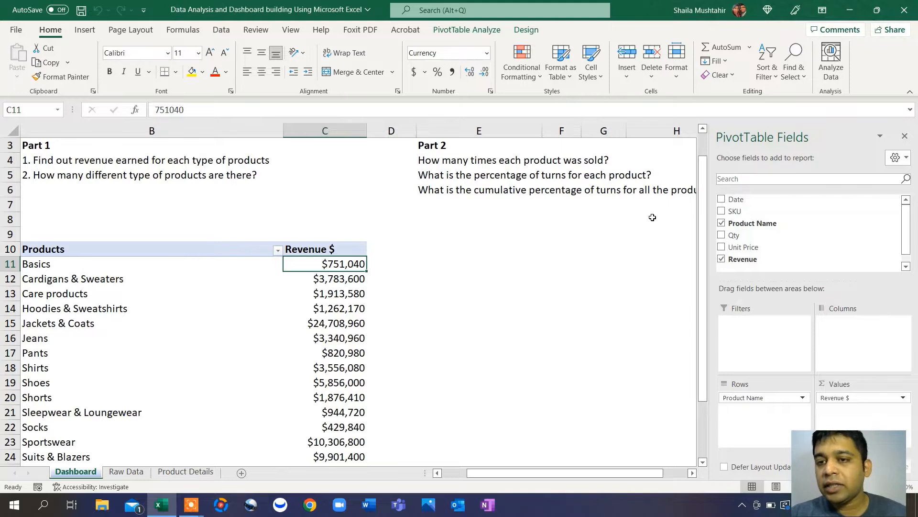
{"action": "scroll", "coordinate": [653, 218], "scroll_direction": "right", "scroll_amount": 1}
{"action": "scroll", "coordinate": [653, 217], "scroll_direction": "left", "scroll_amount": 1}
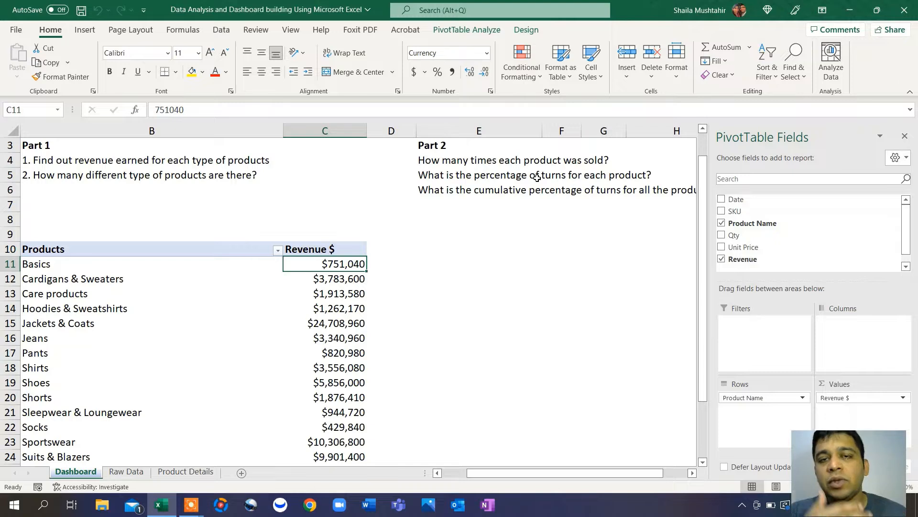
{"action": "scroll", "coordinate": [537, 178], "scroll_direction": "right", "scroll_amount": 2}
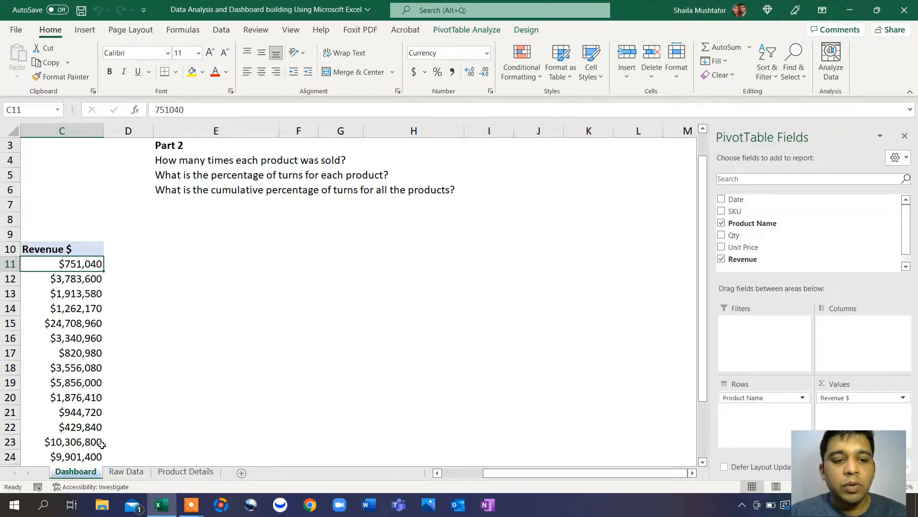
Start a PivotTable from columns A to F of the Raw Data sheet
{"action": "left_click", "coordinate": [128, 471]}
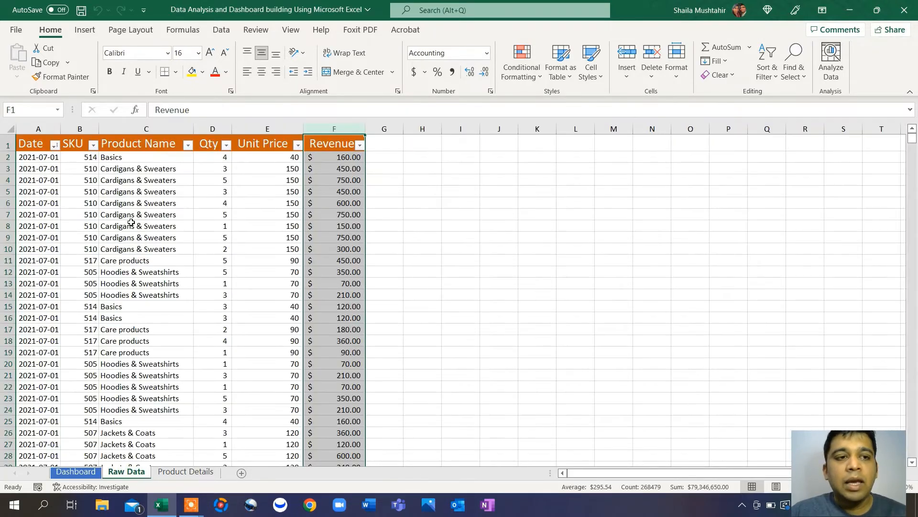
{"action": "left_click", "coordinate": [44, 129]}
{"action": "left_click_drag", "start_coordinate": [44, 130], "coordinate": [329, 130]}
{"action": "left_click", "coordinate": [85, 29]}
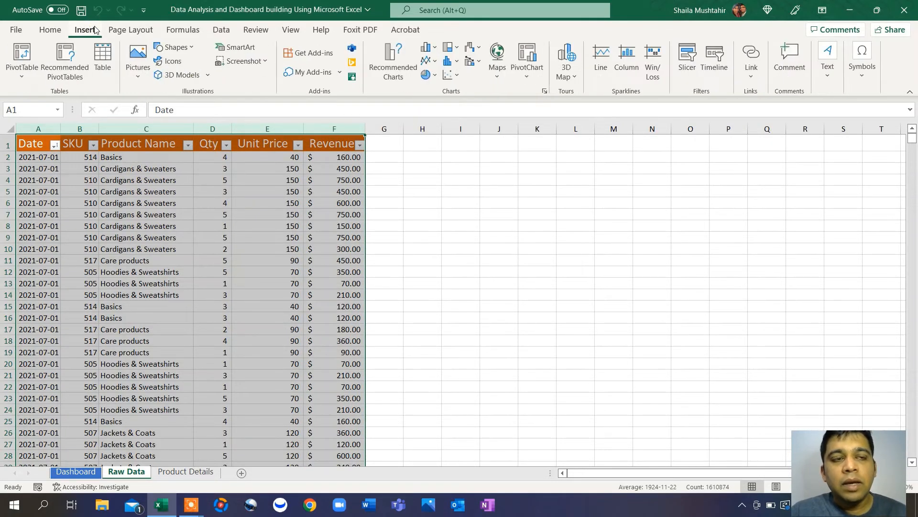
{"action": "left_click", "coordinate": [18, 54]}
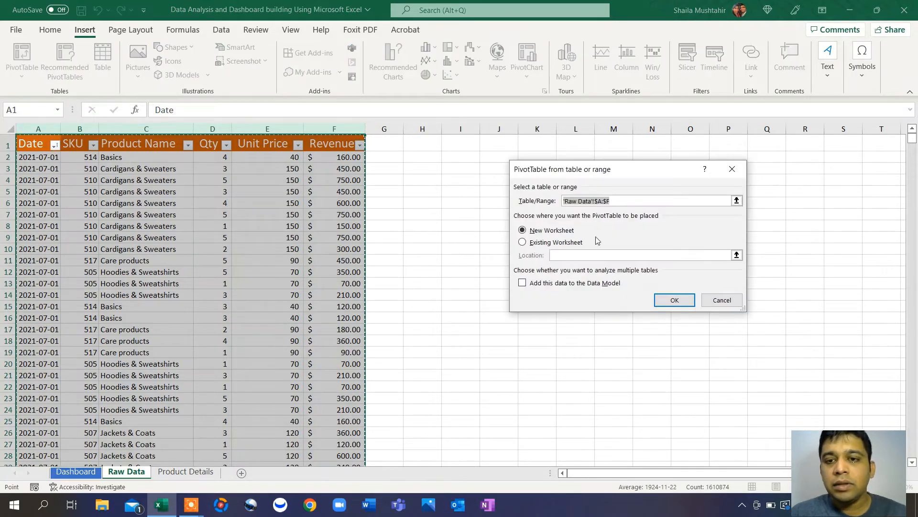
Place the PivotTable in the existing Dashboard worksheet at cell E10 and create it
{"action": "left_click", "coordinate": [572, 245]}
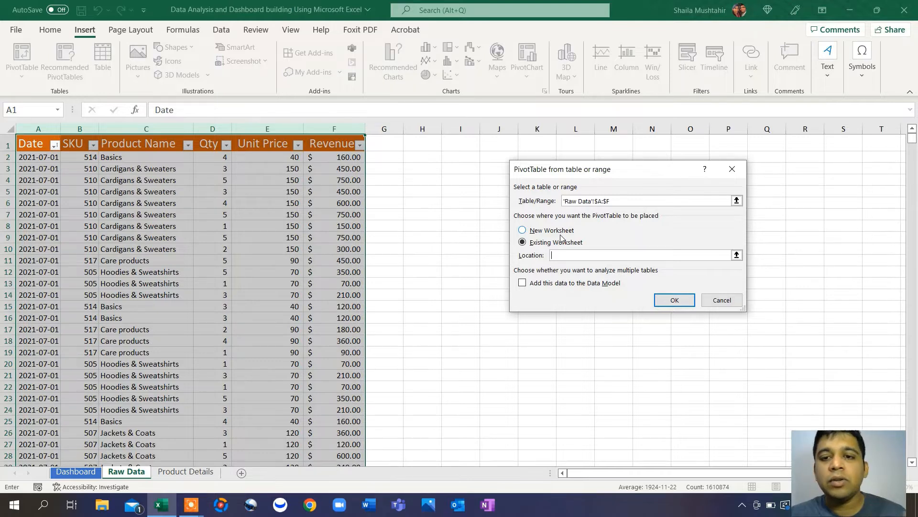
{"action": "left_click", "coordinate": [737, 255]}
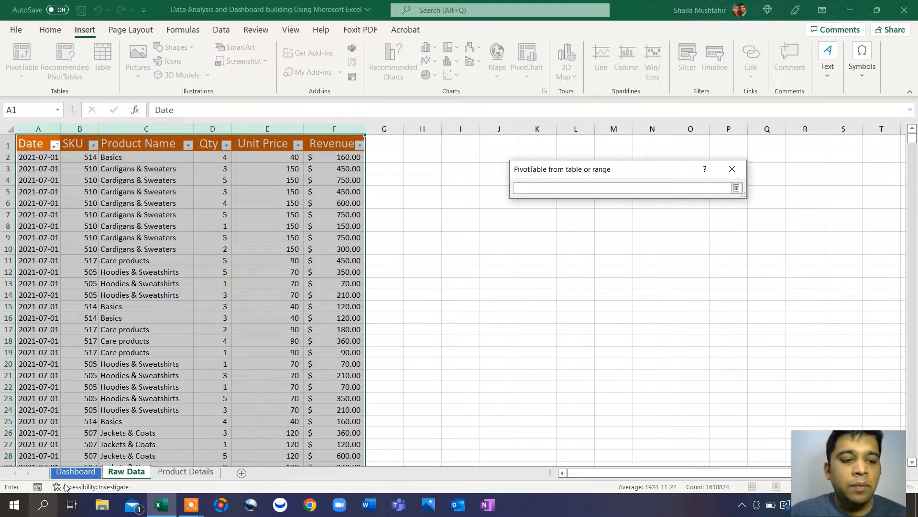
{"action": "left_click", "coordinate": [93, 473]}
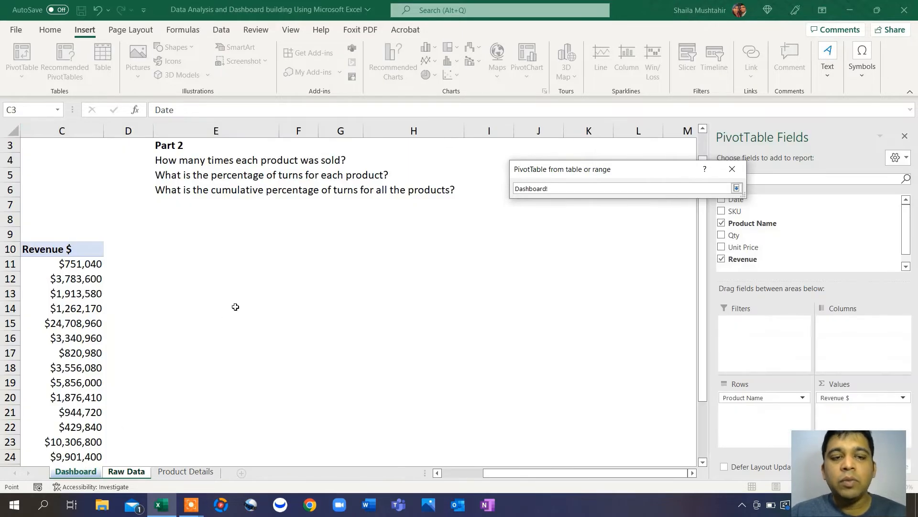
{"action": "scroll", "coordinate": [235, 307], "scroll_direction": "left", "scroll_amount": 1}
{"action": "scroll", "coordinate": [235, 307], "scroll_direction": "right", "scroll_amount": 1}
{"action": "scroll", "coordinate": [301, 295], "scroll_direction": "left", "scroll_amount": 2}
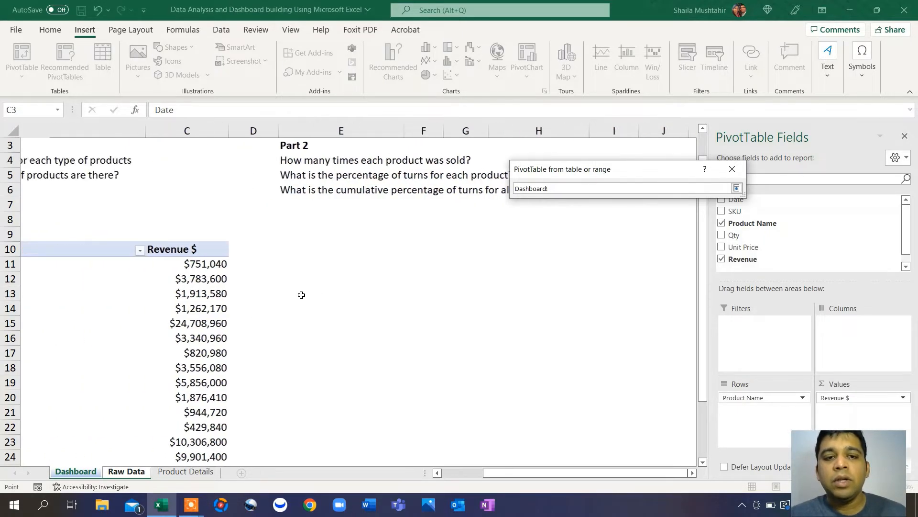
{"action": "scroll", "coordinate": [301, 295], "scroll_direction": "right", "scroll_amount": 2}
{"action": "left_click", "coordinate": [177, 237]}
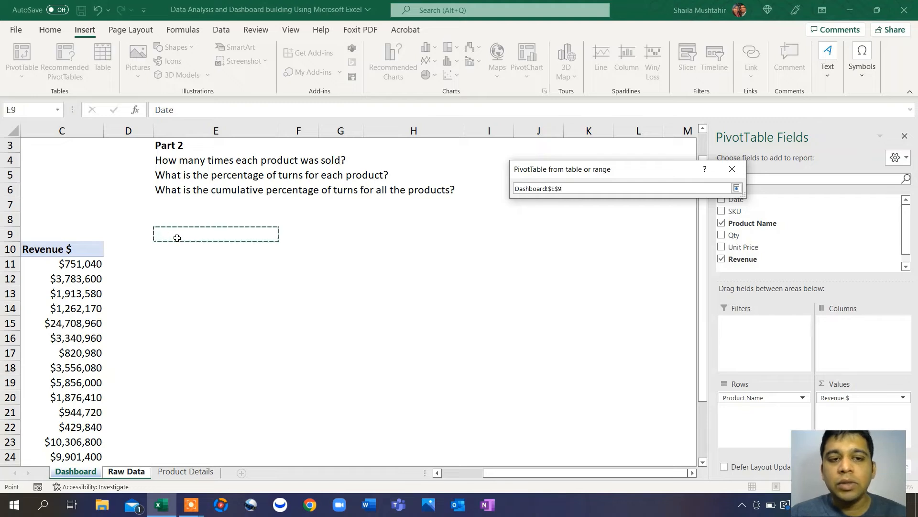
{"action": "left_click", "coordinate": [179, 246]}
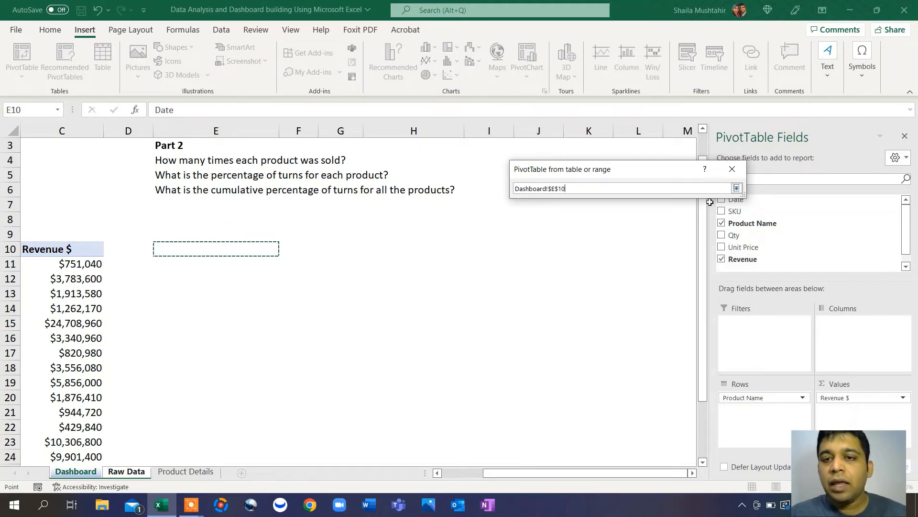
{"action": "left_click", "coordinate": [737, 188]}
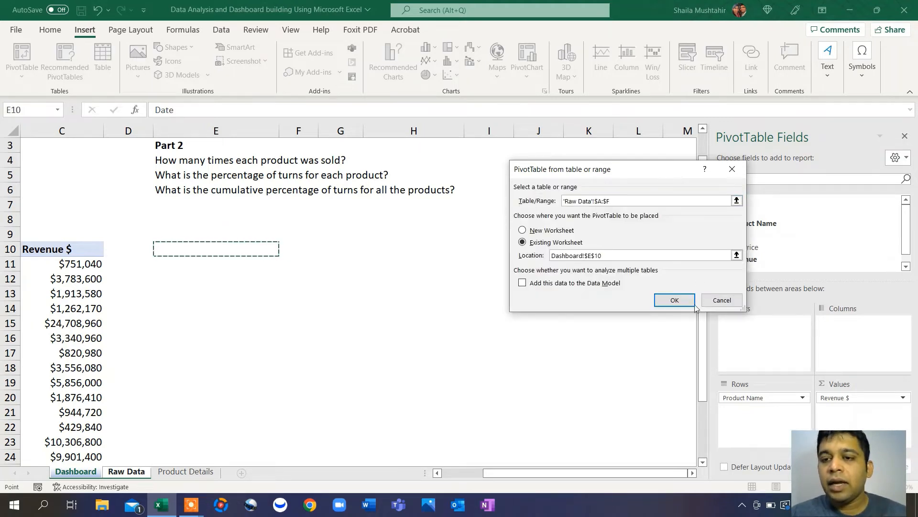
{"action": "left_click", "coordinate": [675, 300]}
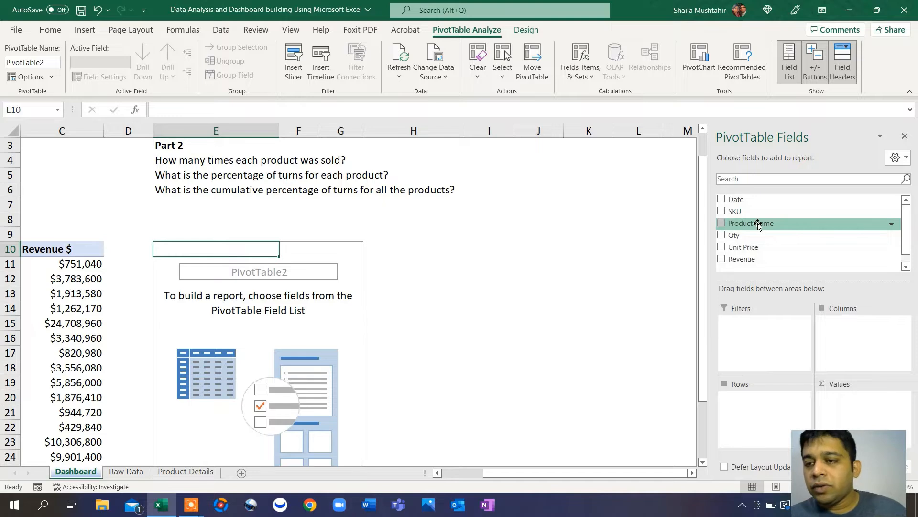
Add Product Name as the rows of the new PivotTable and rename its row header to Products
{"action": "left_click_drag", "start_coordinate": [758, 224], "coordinate": [757, 407]}
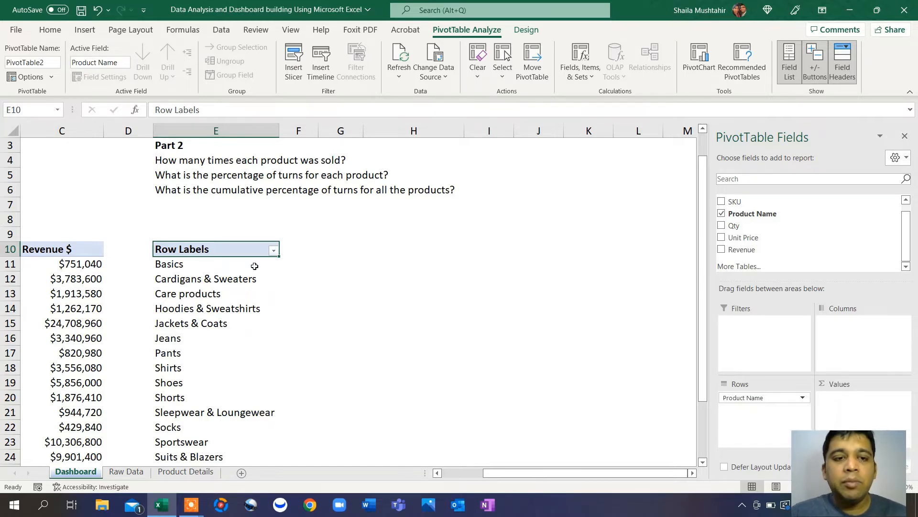
{"action": "type", "text": "Produc"}
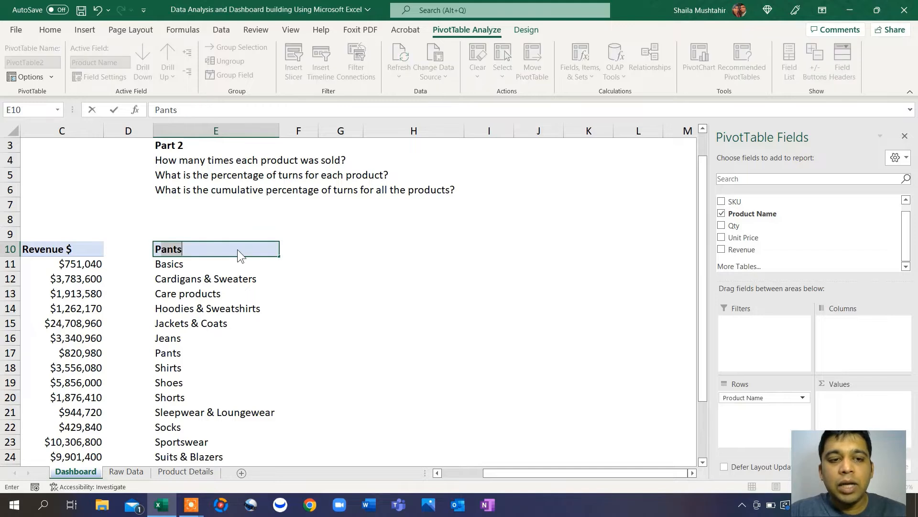
{"action": "type", "text": "ts"}
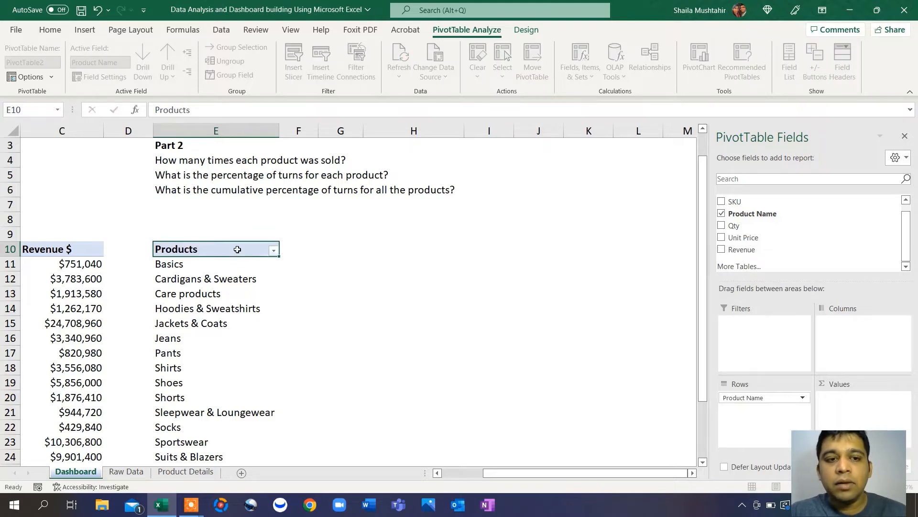
{"action": "key", "text": "Return"}
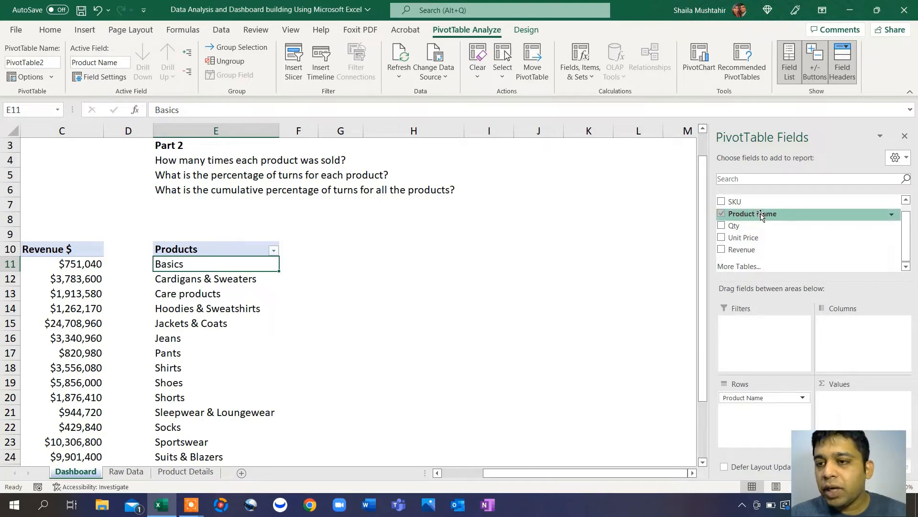
Add Product Name to the PivotTable values as a count and review the counts for each product
{"action": "left_click_drag", "start_coordinate": [762, 216], "coordinate": [867, 405]}
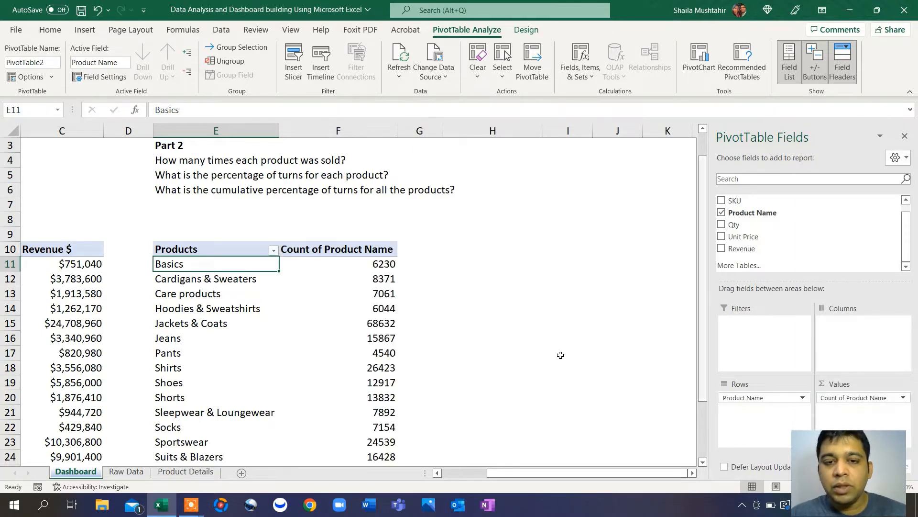
{"action": "scroll", "coordinate": [521, 340], "scroll_direction": "down", "scroll_amount": 2}
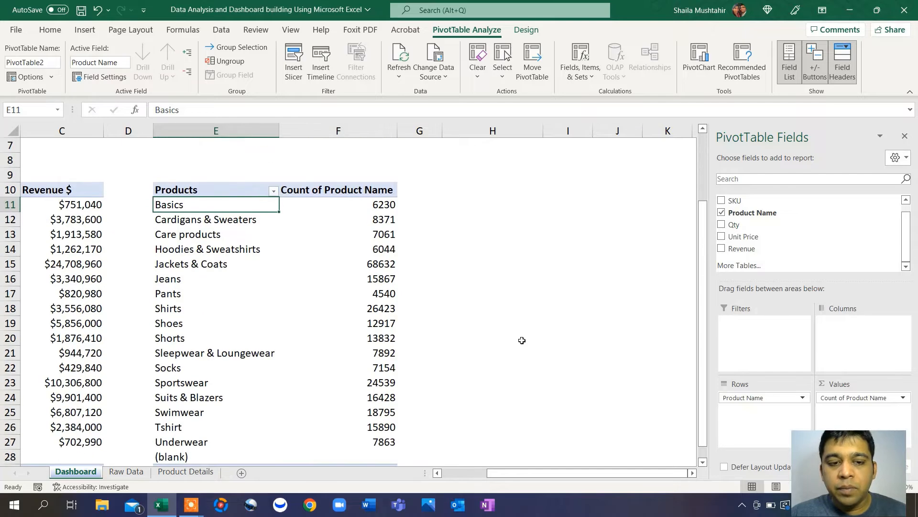
{"action": "scroll", "coordinate": [522, 340], "scroll_direction": "down", "scroll_amount": 1}
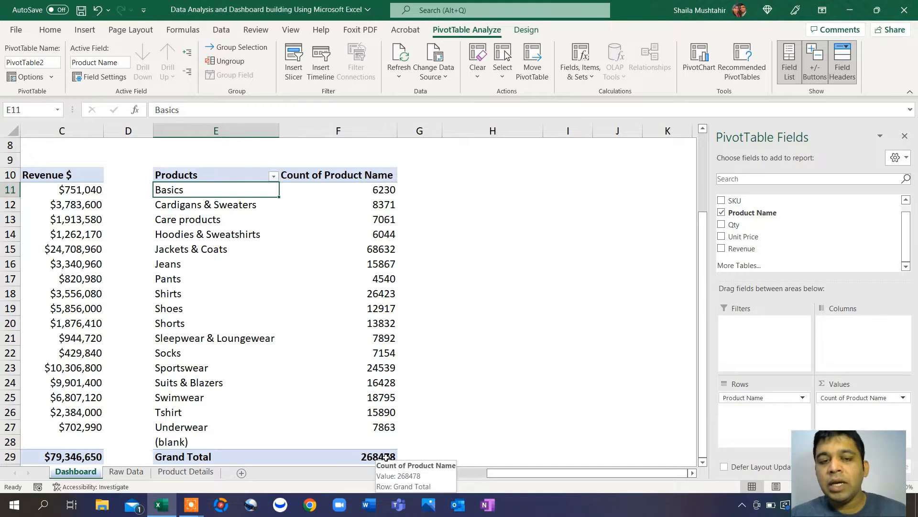
{"action": "left_click", "coordinate": [387, 191]}
{"action": "scroll", "coordinate": [363, 201], "scroll_direction": "up", "scroll_amount": 2}
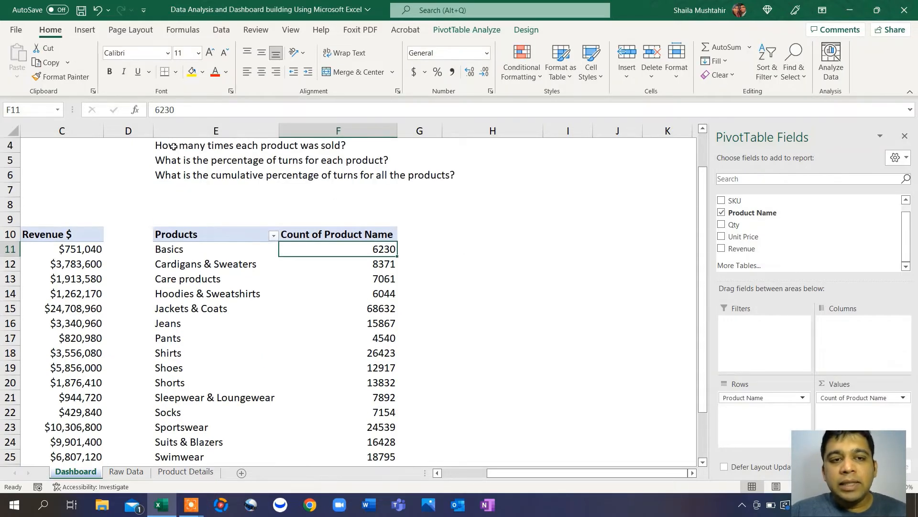
{"action": "scroll", "coordinate": [205, 149], "scroll_direction": "up", "scroll_amount": 1}
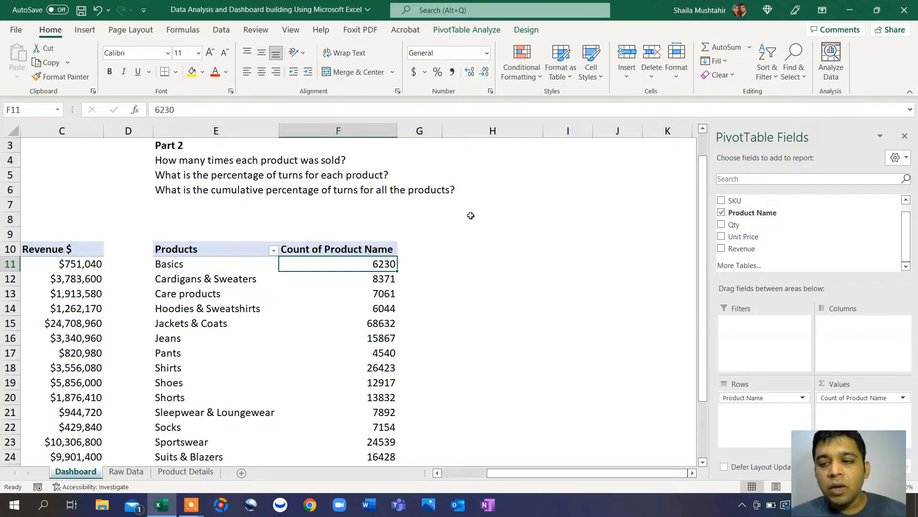
{"action": "scroll", "coordinate": [471, 215], "scroll_direction": "down", "scroll_amount": 1}
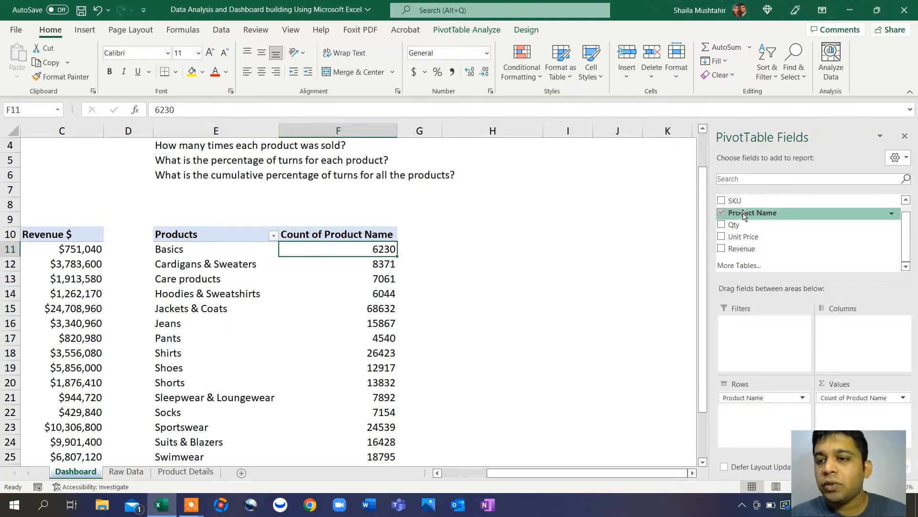
Add Product Name to the PivotTable values a second time and rename the two count columns Turns # and Turns %
{"action": "left_click_drag", "start_coordinate": [745, 217], "coordinate": [851, 413]}
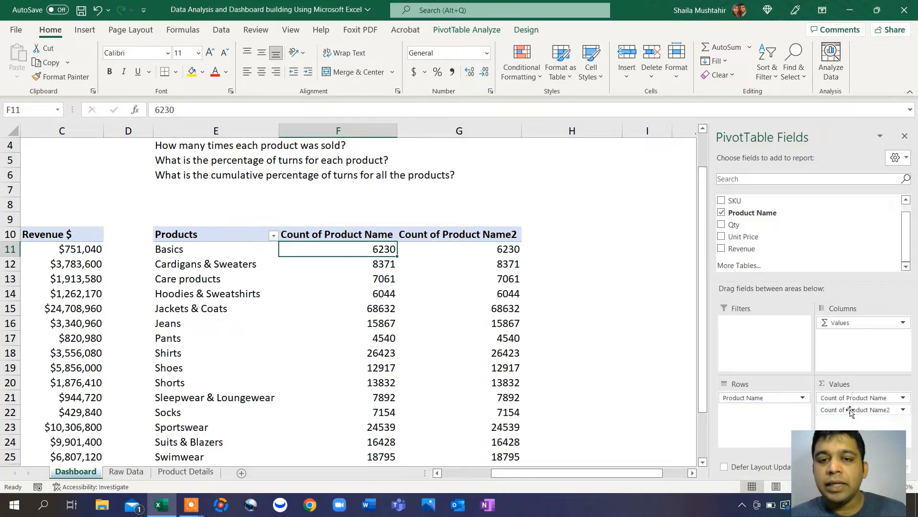
{"action": "left_click", "coordinate": [374, 233]}
{"action": "type", "text": "Turns"}
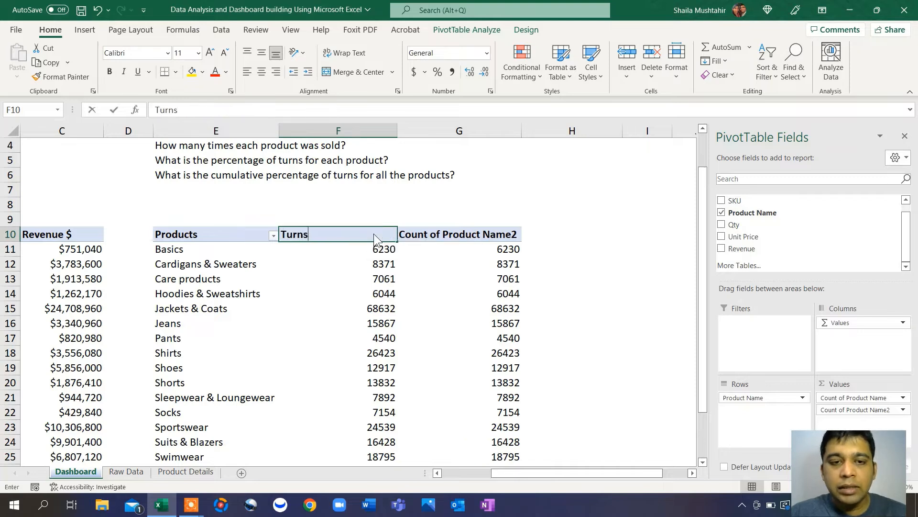
{"action": "type", "text": " #"}
{"action": "key", "text": "Return"}
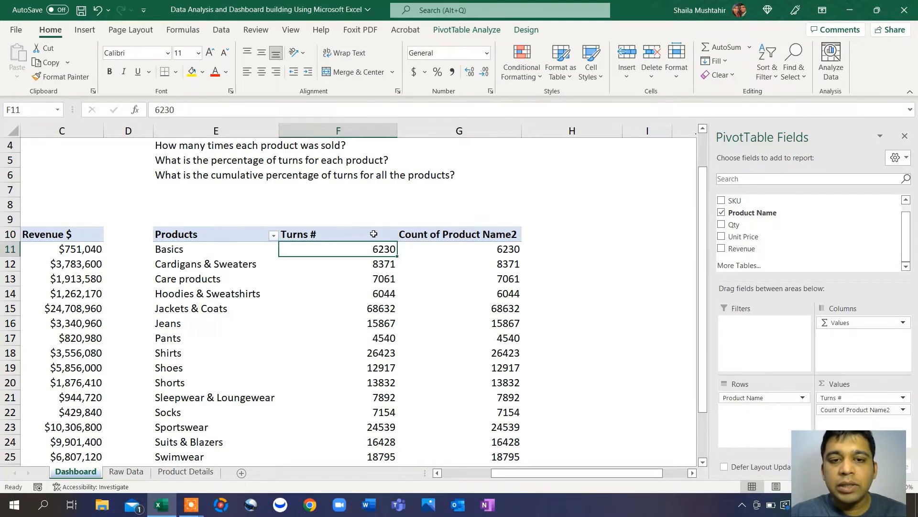
{"action": "left_click", "coordinate": [440, 236]}
{"action": "type", "text": "Turns"}
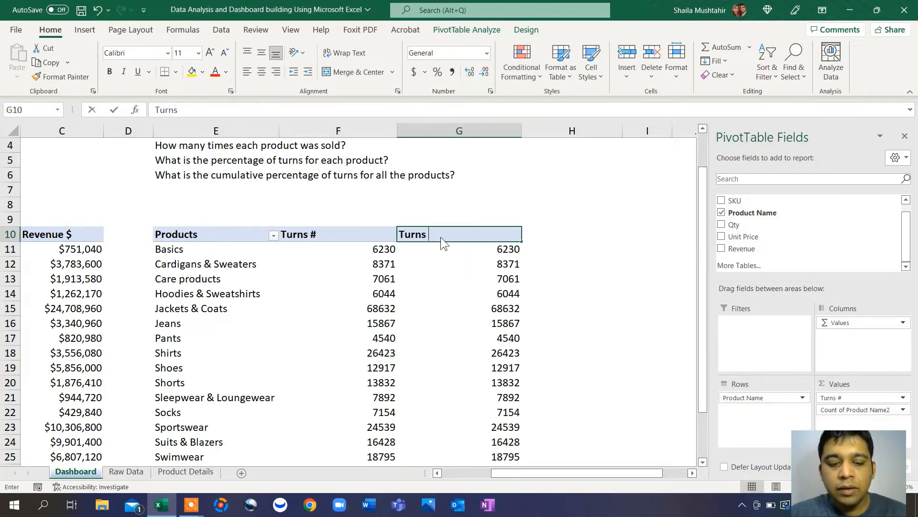
{"action": "type", "text": " %"}
{"action": "key", "text": "Return"}
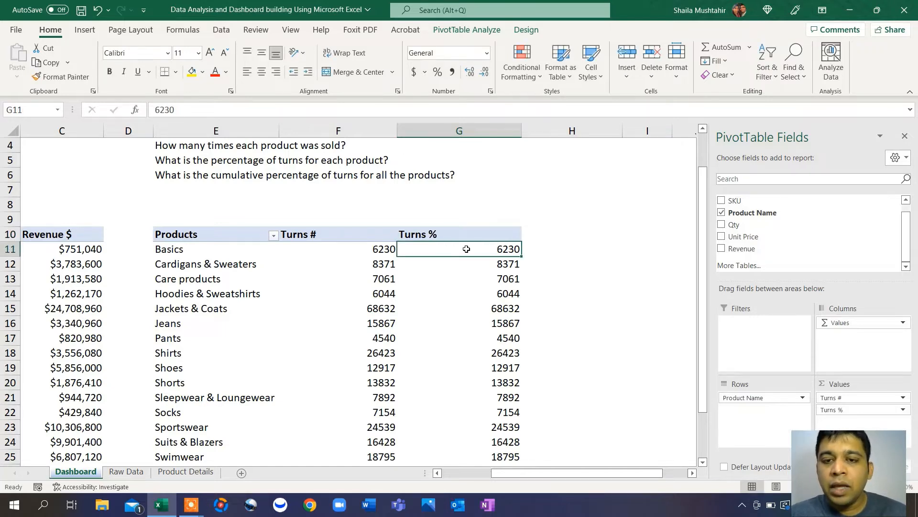
Show the Turns % values as % of Grand Total
{"action": "right_click", "coordinate": [486, 249]}
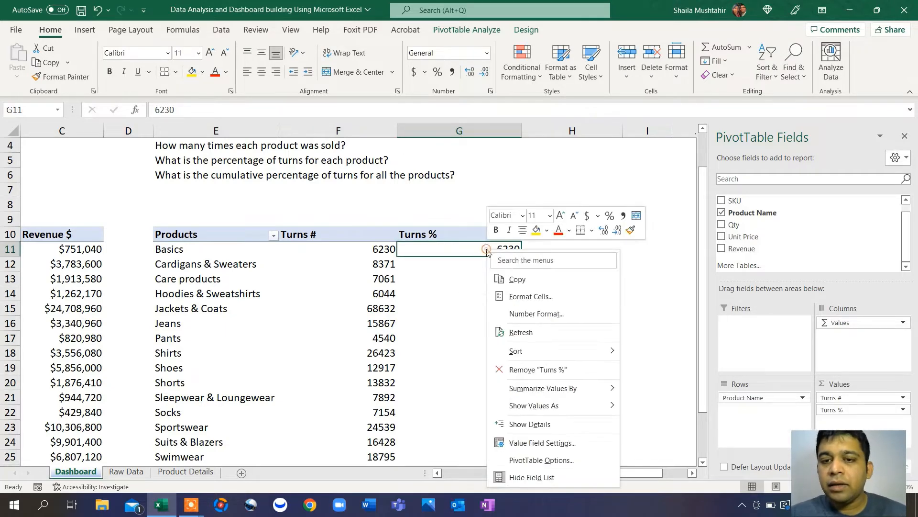
{"action": "left_click", "coordinate": [573, 407]}
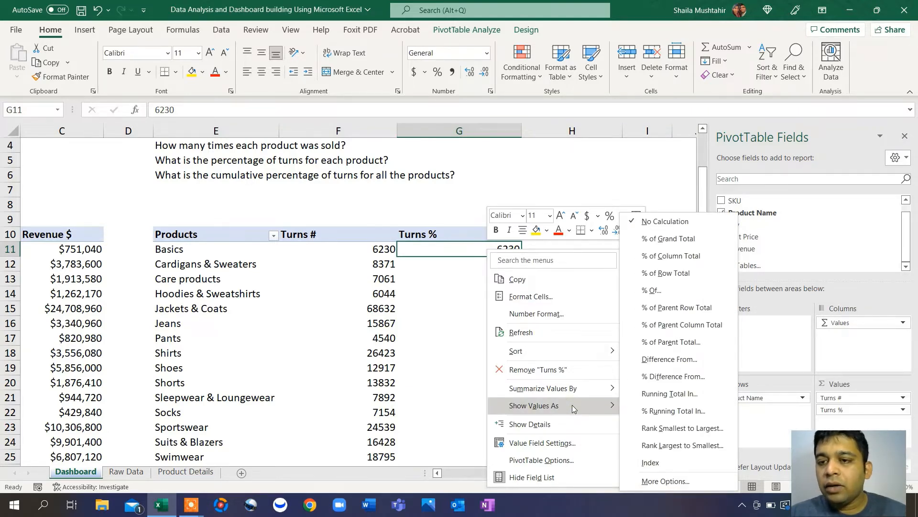
{"action": "left_click", "coordinate": [684, 243]}
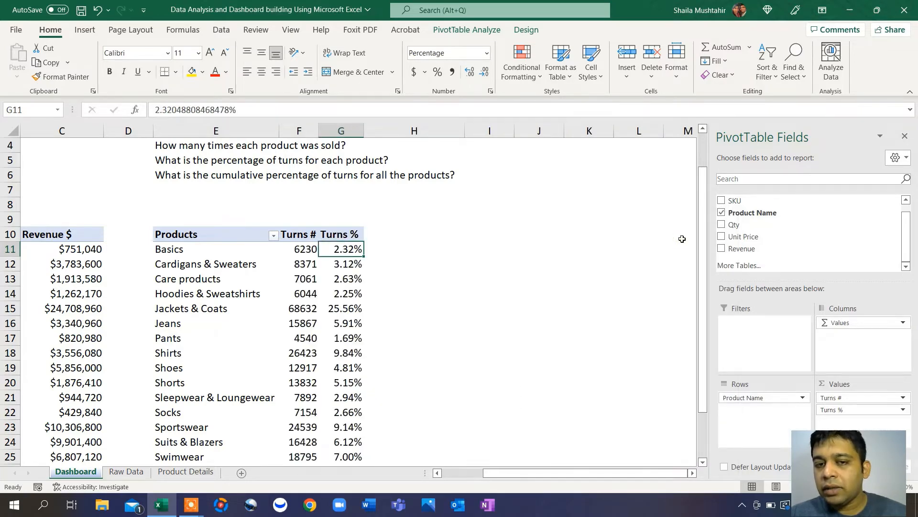
Sort the products by Turns % from largest to smallest
{"action": "scroll", "coordinate": [466, 306], "scroll_direction": "down", "scroll_amount": 2}
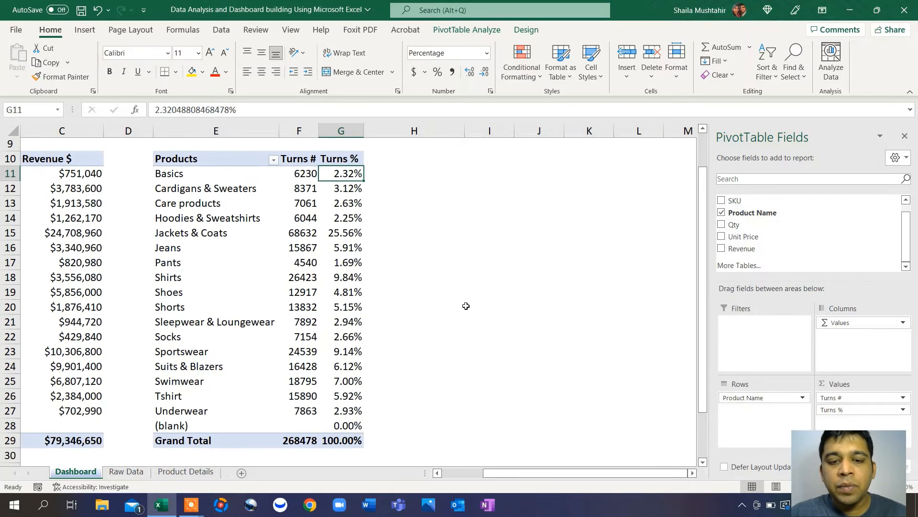
{"action": "right_click", "coordinate": [353, 176]}
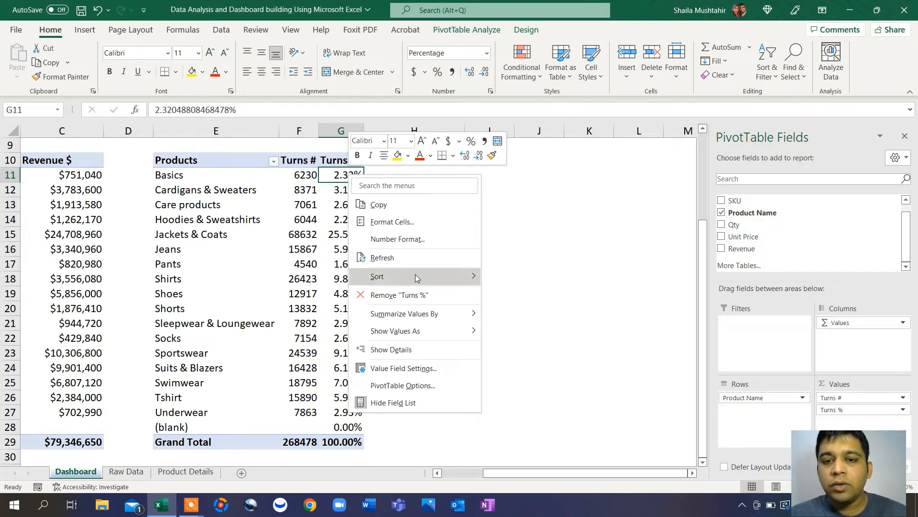
{"action": "mouse_move", "coordinate": [415, 276]}
{"action": "left_click", "coordinate": [535, 294]}
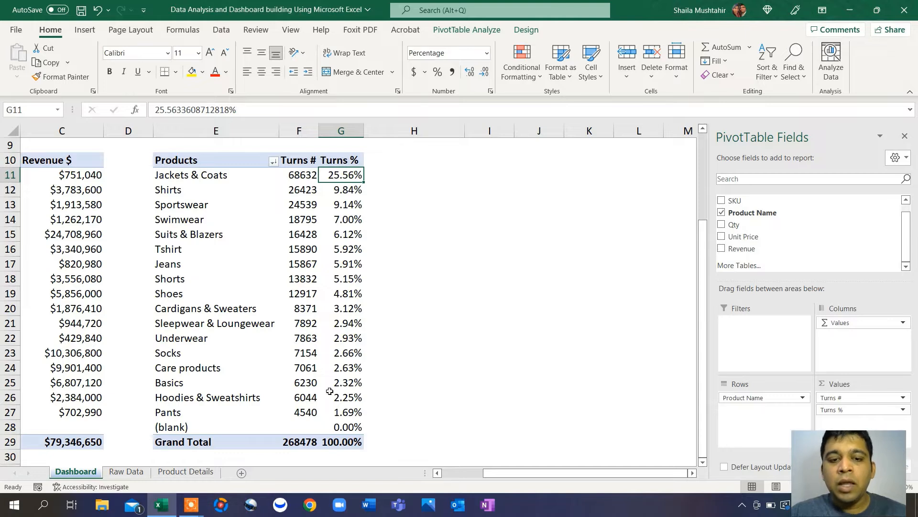
{"action": "mouse_move", "coordinate": [299, 444]}
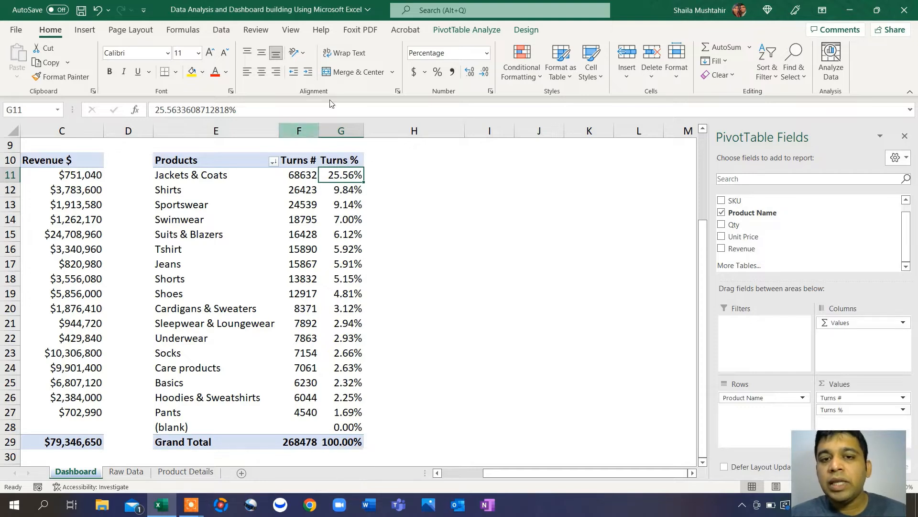
{"action": "mouse_move", "coordinate": [349, 176]}
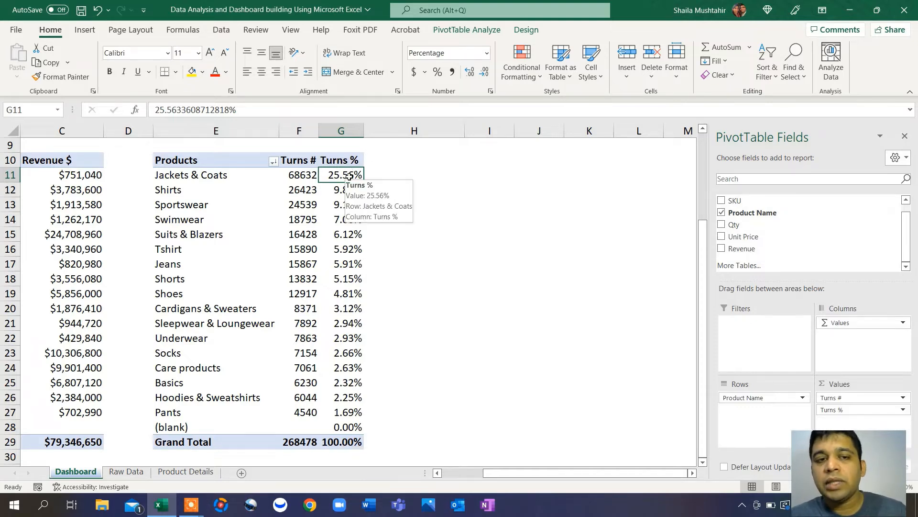
{"action": "mouse_move", "coordinate": [230, 179]}
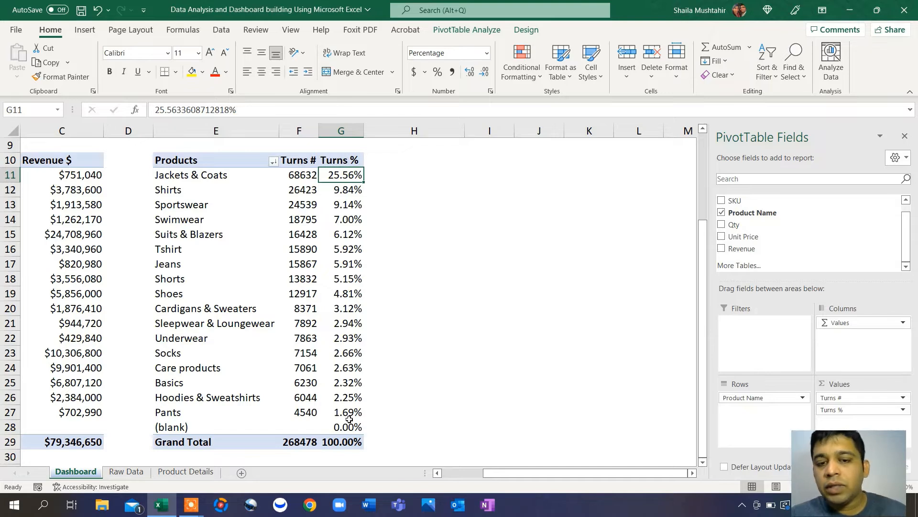
{"action": "mouse_move", "coordinate": [359, 416]}
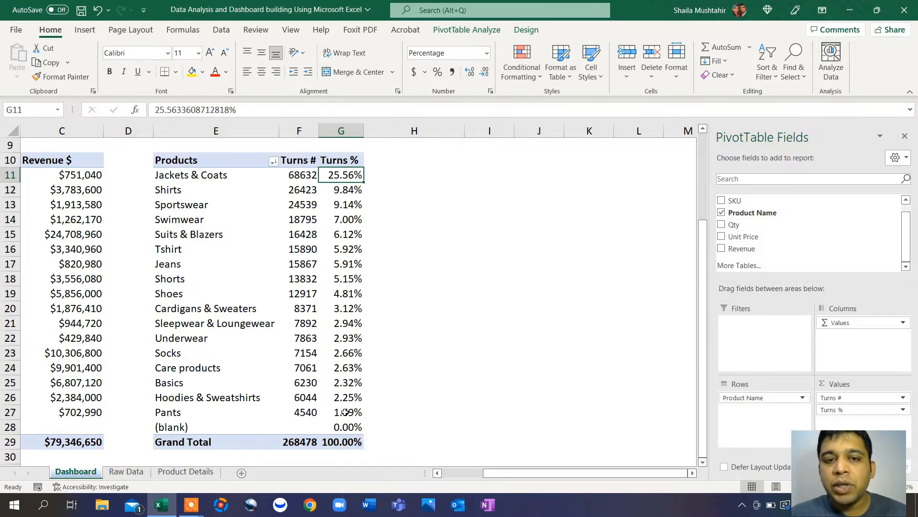
Add Product Name to the PivotTable values a third time and rename the new column Cumulative Turns %
{"action": "scroll", "coordinate": [346, 412], "scroll_direction": "up", "scroll_amount": 2}
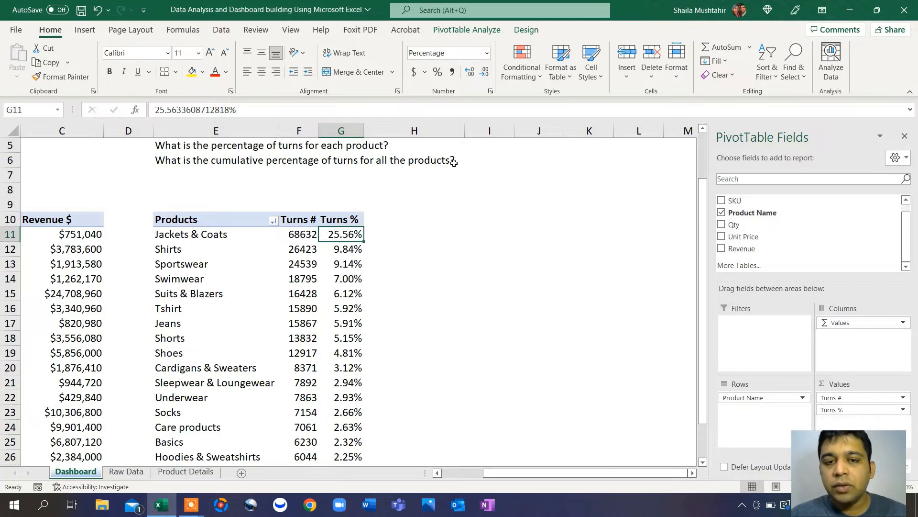
{"action": "scroll", "coordinate": [453, 162], "scroll_direction": "down", "scroll_amount": 1}
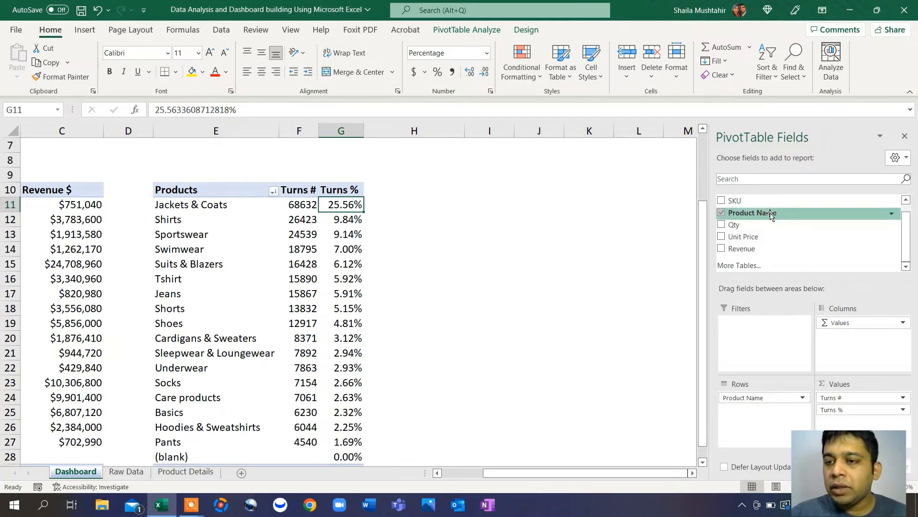
{"action": "left_click_drag", "start_coordinate": [771, 215], "coordinate": [856, 419]}
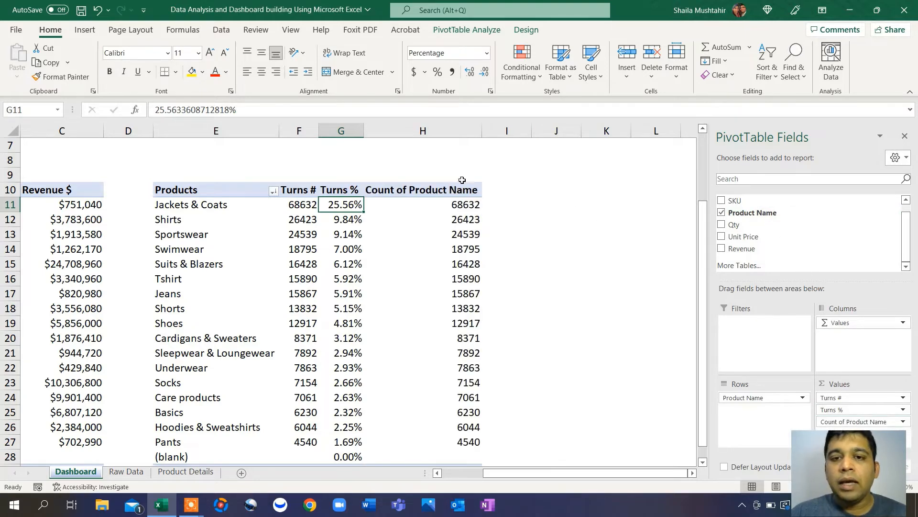
{"action": "left_click", "coordinate": [456, 191]}
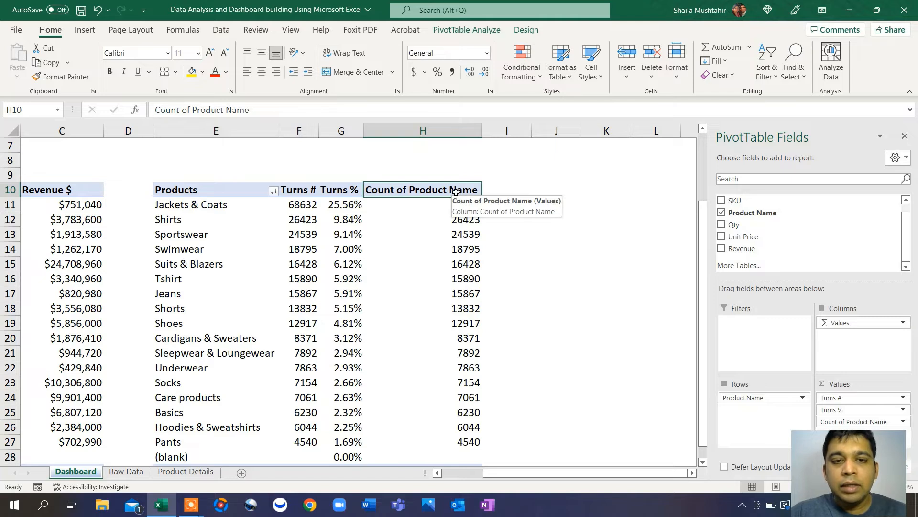
{"action": "type", "text": "Cumulative"}
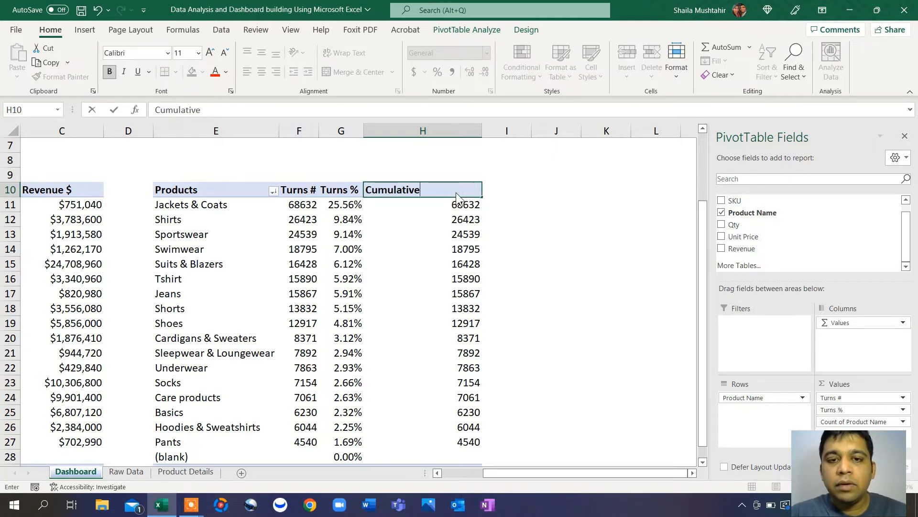
{"action": "type", "text": " Turns %"}
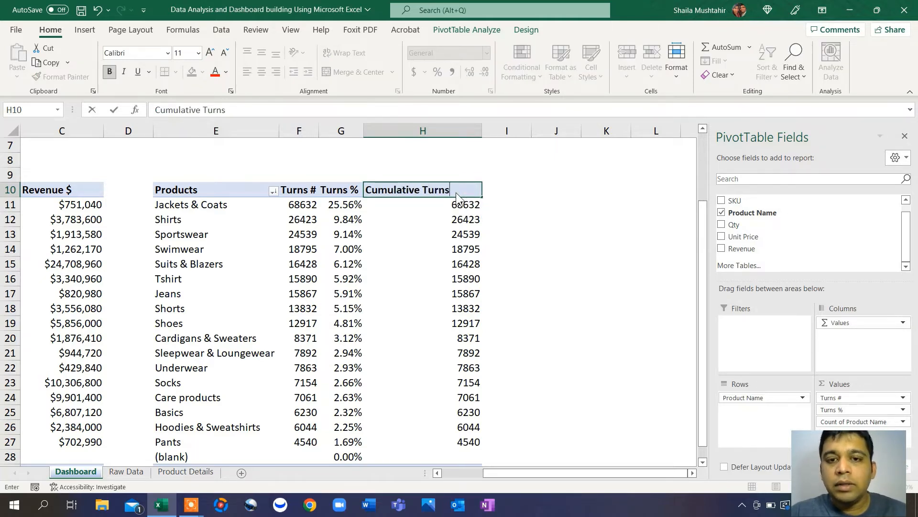
{"action": "key", "text": "Return"}
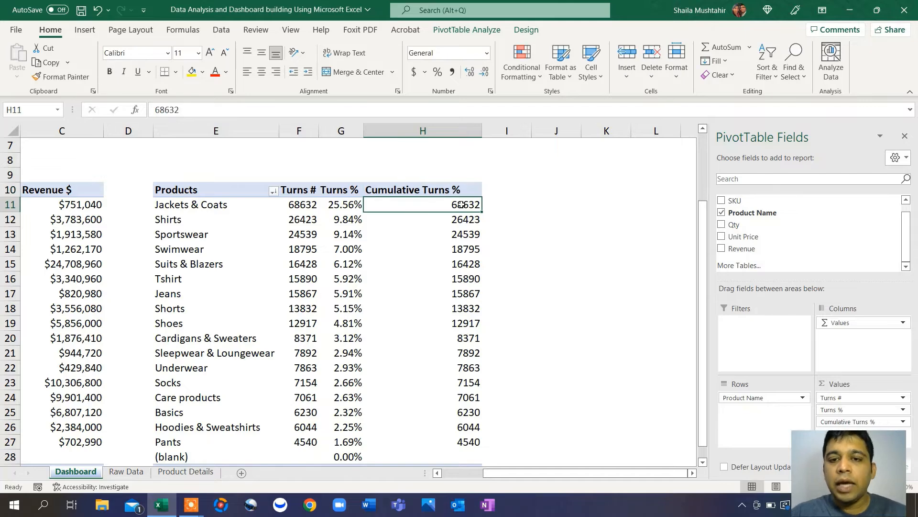
Show the Cumulative Turns % values as % Running Total In
{"action": "right_click", "coordinate": [461, 205]}
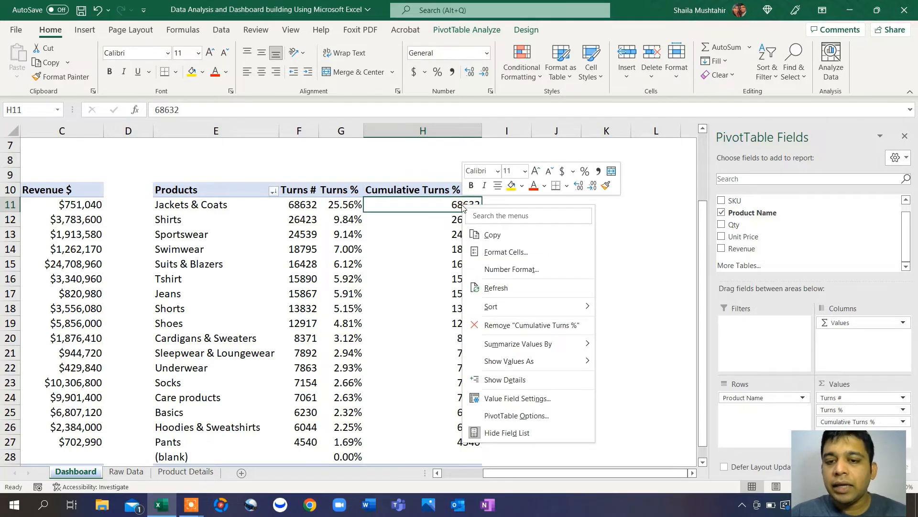
{"action": "mouse_move", "coordinate": [497, 362]}
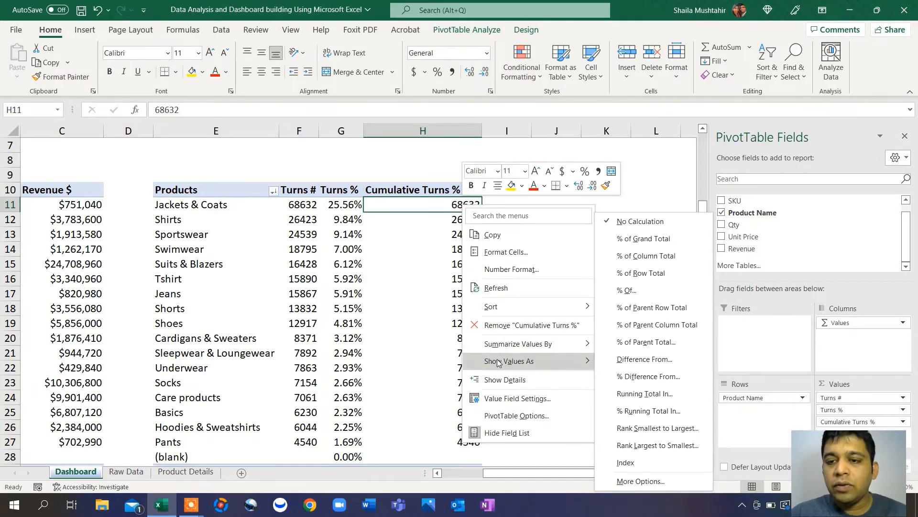
{"action": "left_click", "coordinate": [679, 414]}
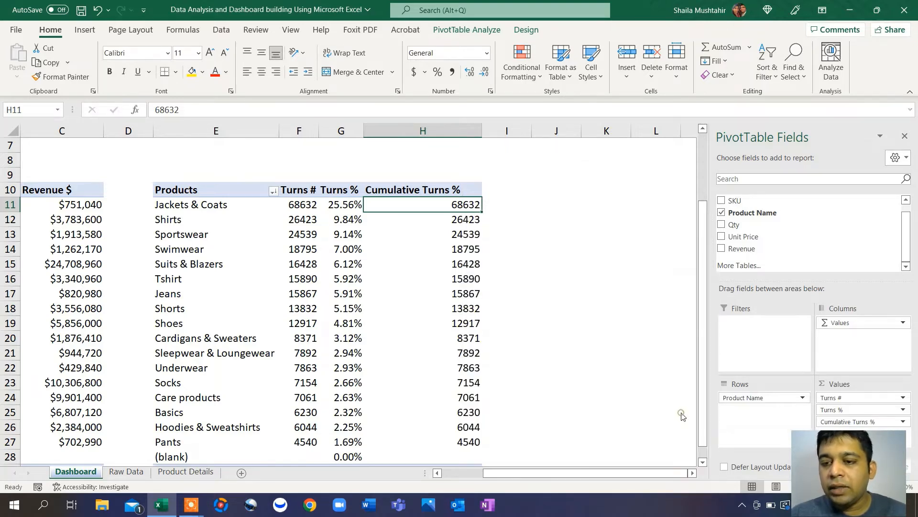
{"action": "left_click", "coordinate": [636, 254]}
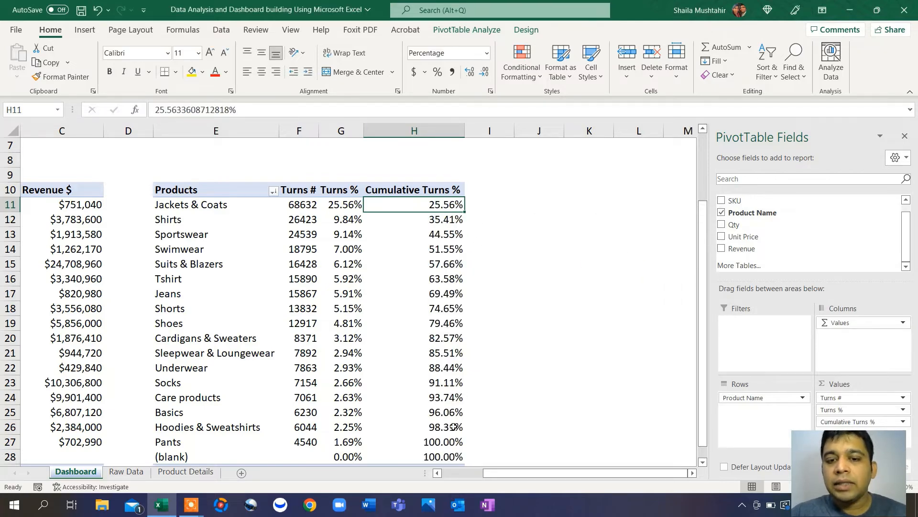
Examine how Cumulative Turns % builds up over the top four products, from Jackets & Coats to Swimwear, and across the product list
{"action": "scroll", "coordinate": [454, 391], "scroll_direction": "down", "scroll_amount": 1}
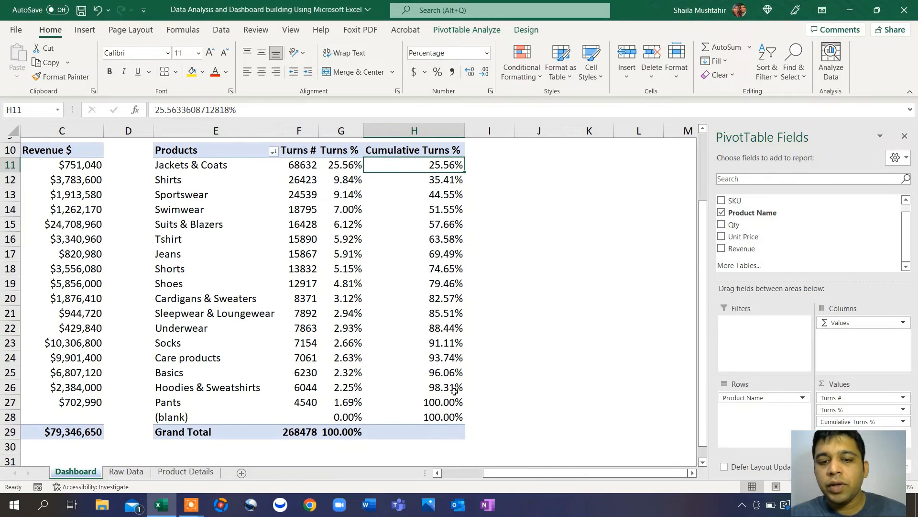
{"action": "mouse_move", "coordinate": [415, 217]}
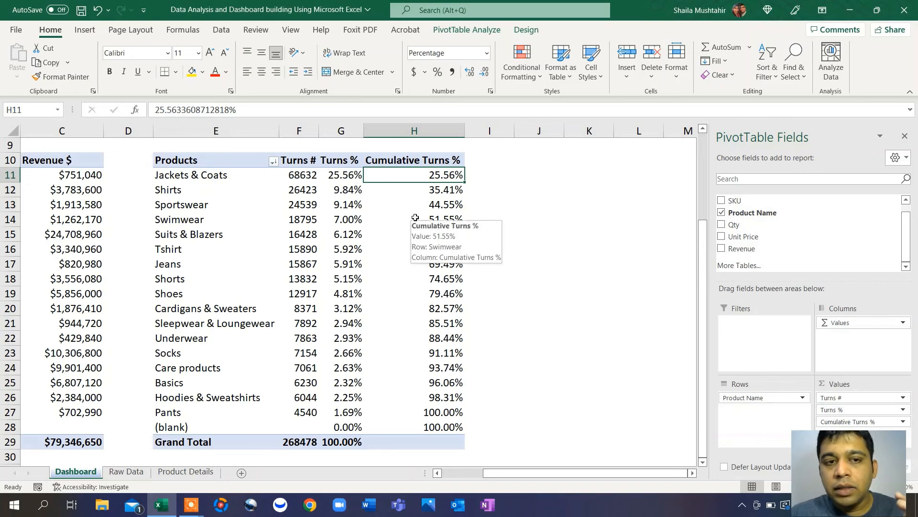
{"action": "scroll", "coordinate": [415, 217], "scroll_direction": "up", "scroll_amount": 1}
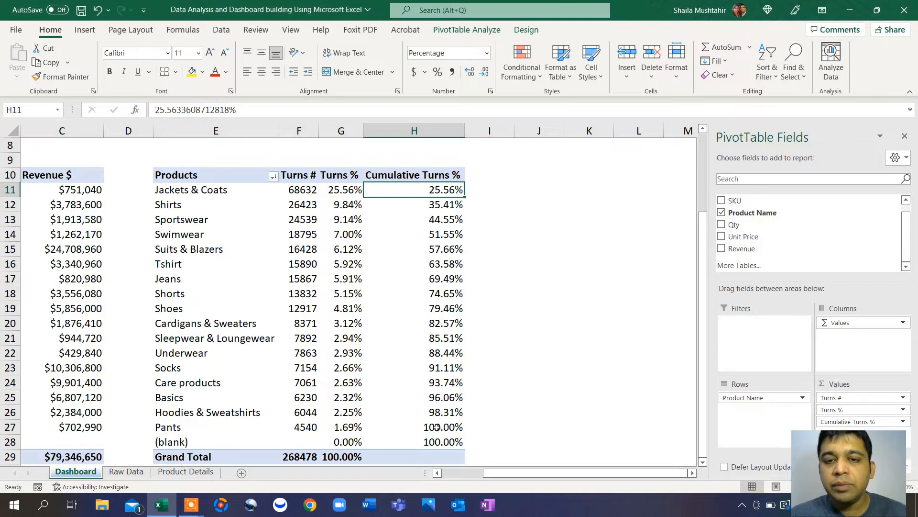
{"action": "left_click_drag", "start_coordinate": [185, 191], "coordinate": [201, 241]}
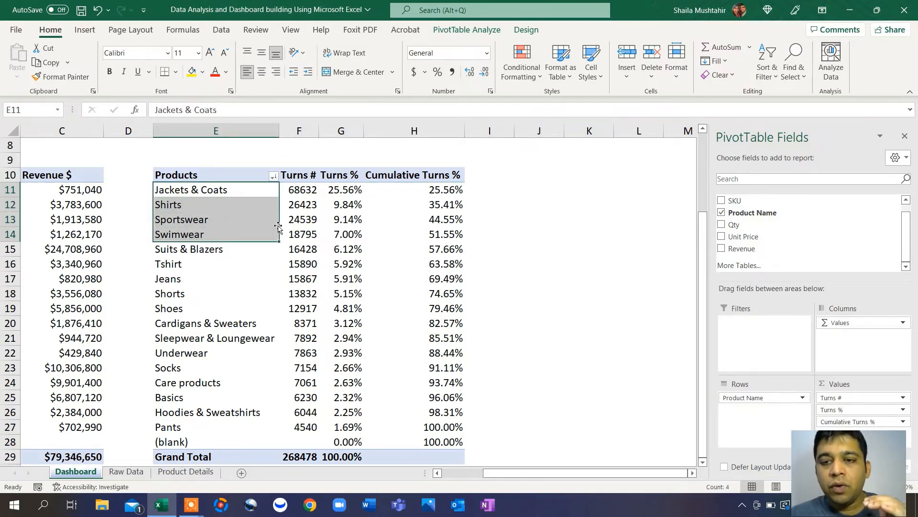
{"action": "left_click_drag", "start_coordinate": [442, 190], "coordinate": [437, 235]}
{"action": "left_click", "coordinate": [438, 234]}
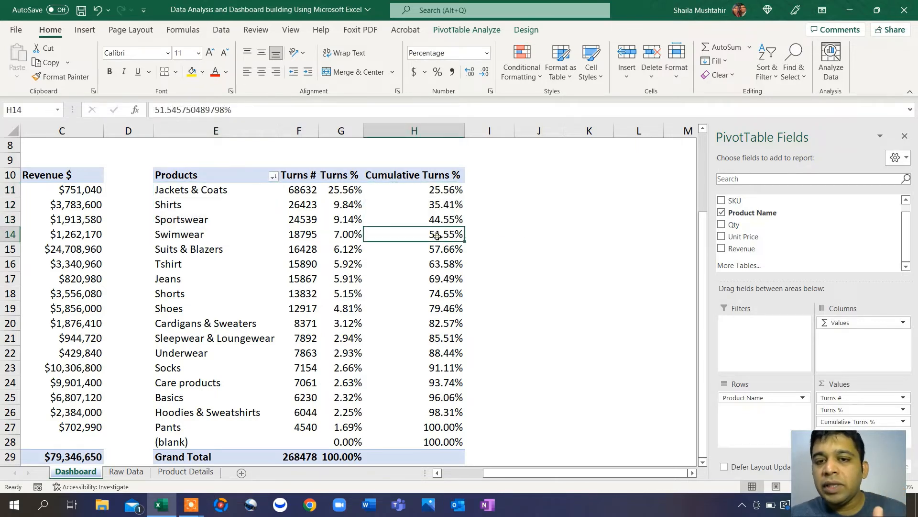
{"action": "left_click", "coordinate": [442, 190]}
{"action": "left_click", "coordinate": [433, 204]}
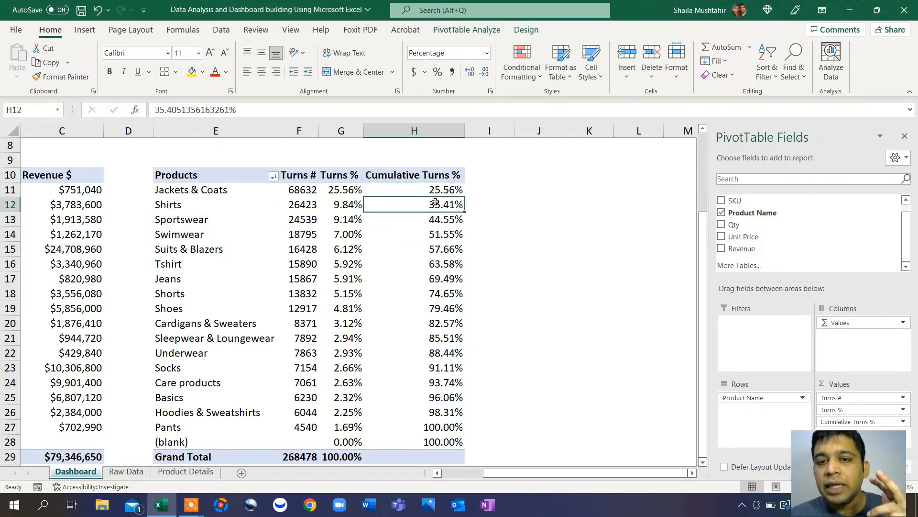
{"action": "left_click", "coordinate": [420, 216]}
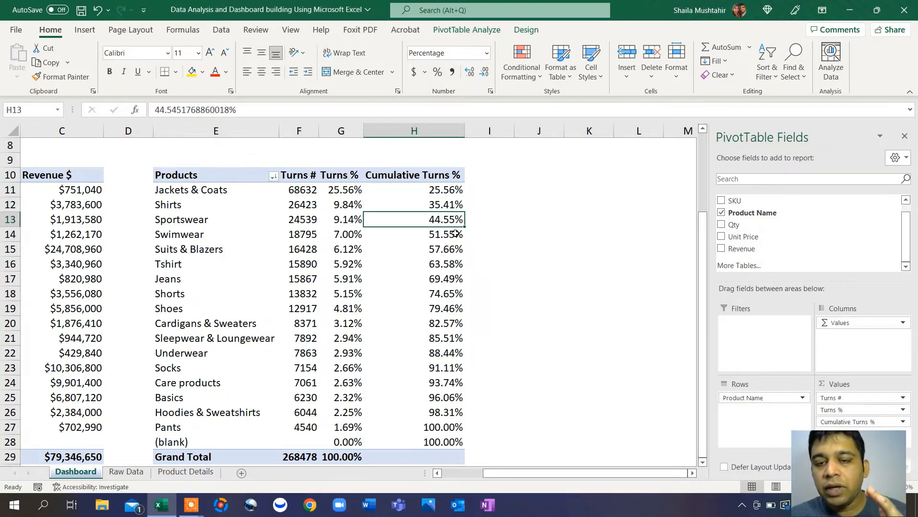
{"action": "left_click", "coordinate": [450, 233]}
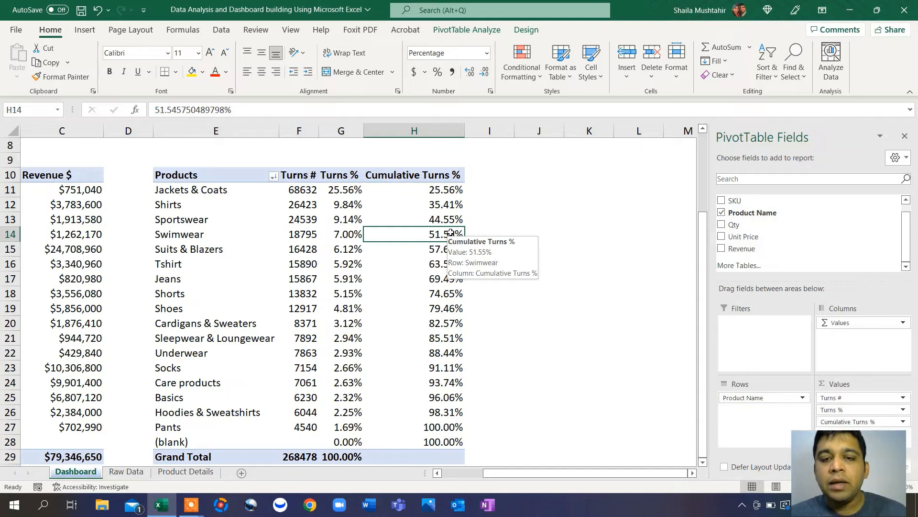
{"action": "left_click_drag", "start_coordinate": [221, 190], "coordinate": [204, 428]}
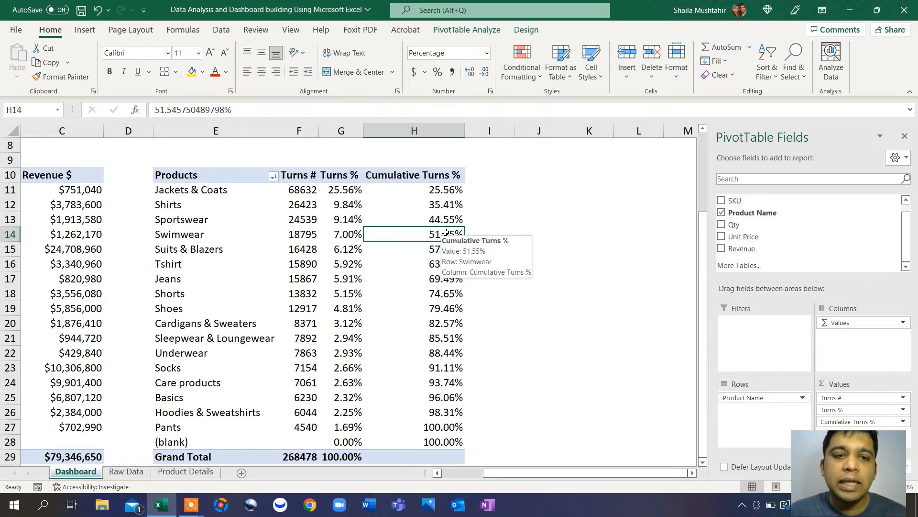
Copy the product names from Jackets & Coats to Pants out of the PivotTable and paste them starting at J11
{"action": "scroll", "coordinate": [445, 233], "scroll_direction": "down", "scroll_amount": 1}
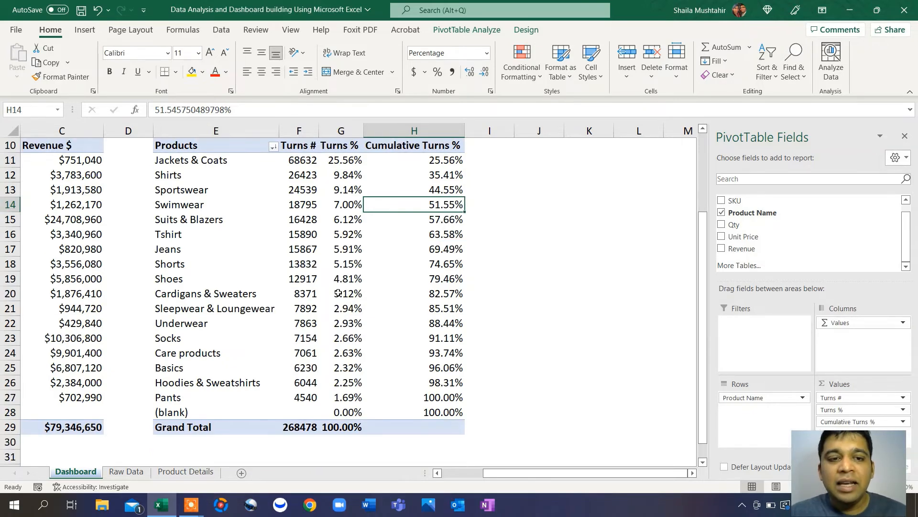
{"action": "scroll", "coordinate": [338, 293], "scroll_direction": "up", "scroll_amount": 1}
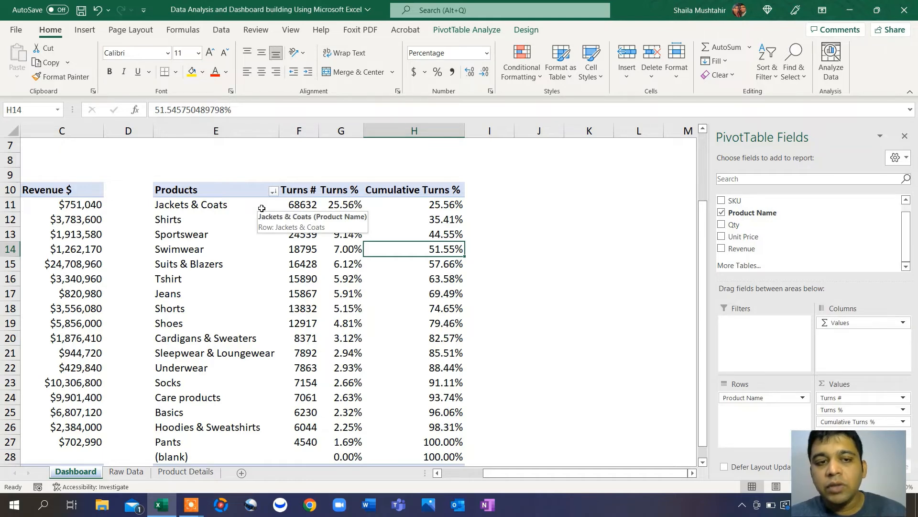
{"action": "left_click", "coordinate": [233, 205]}
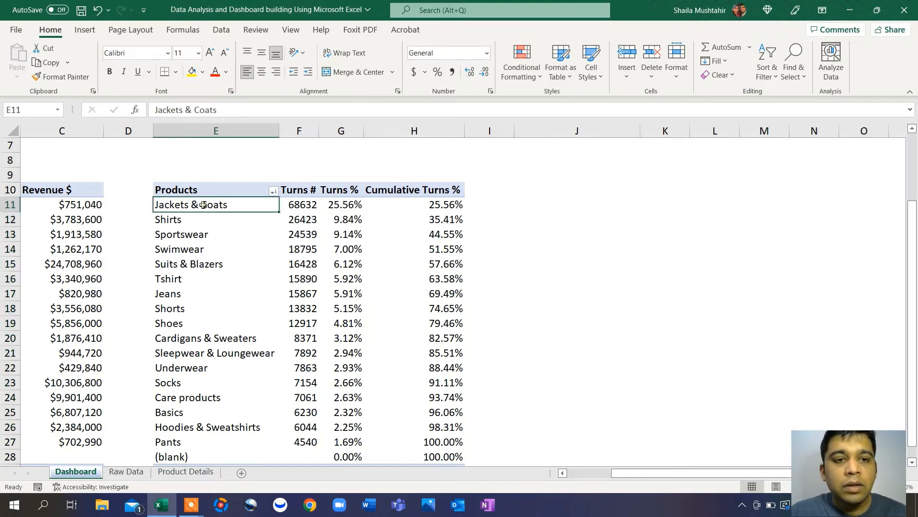
{"action": "left_click_drag", "start_coordinate": [203, 205], "coordinate": [194, 445]}
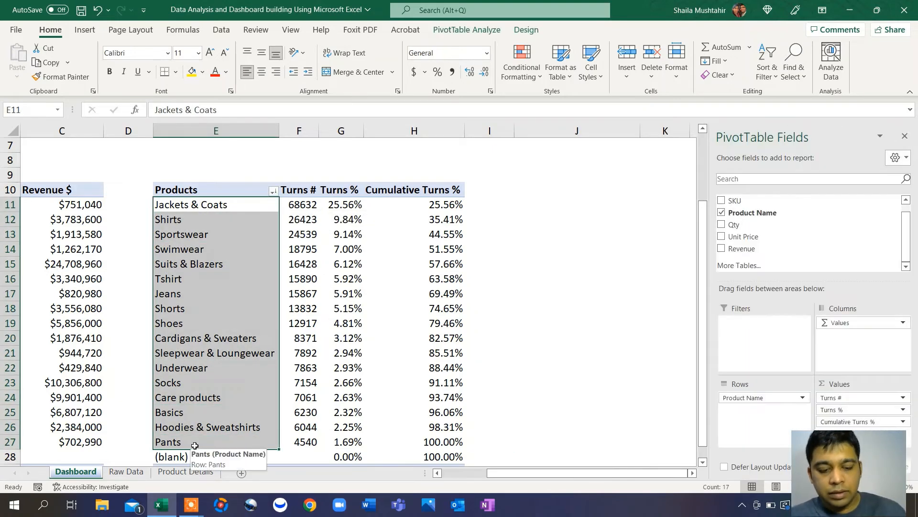
{"action": "key", "text": "ctrl+c"}
{"action": "left_click", "coordinate": [558, 204]}
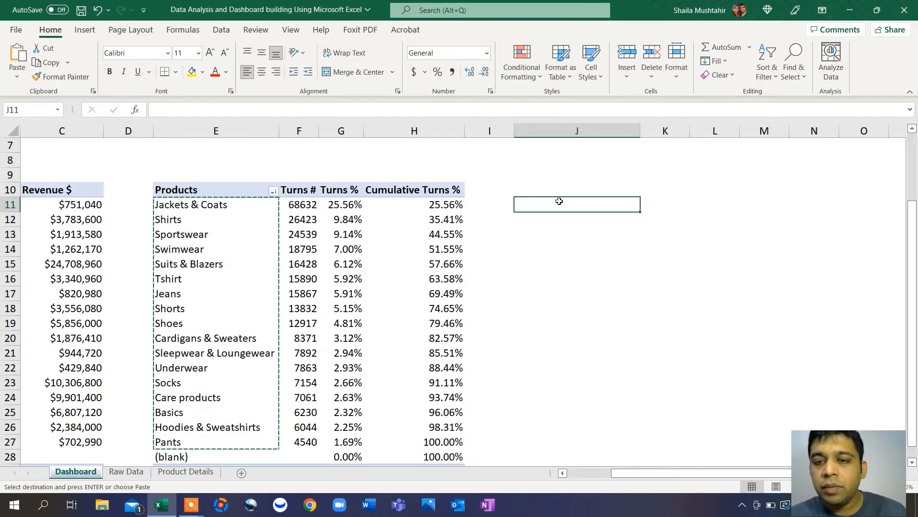
{"action": "key", "text": "ctrl+v"}
Count the Jackets & Coats sales in K11 with =COUNTIF('Raw Data'!C:C,Dashboard!J11)
{"action": "left_click", "coordinate": [667, 200]}
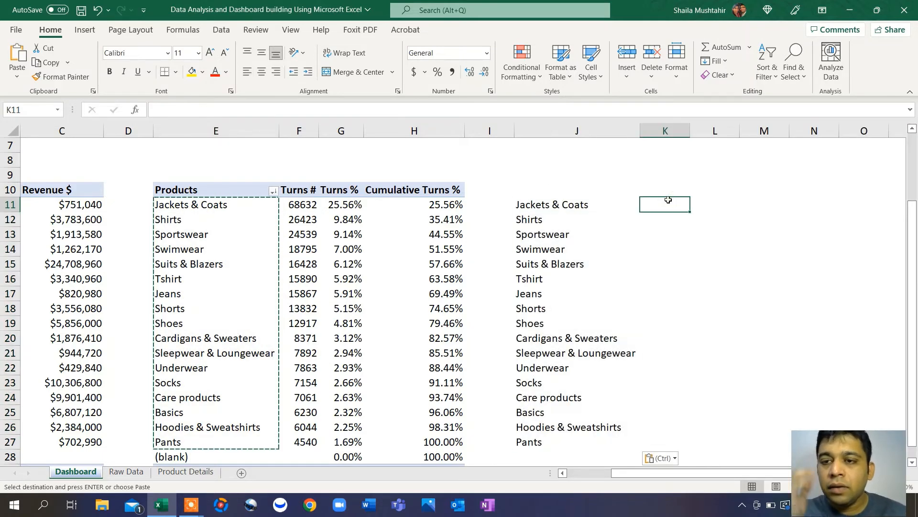
{"action": "type", "text": "="}
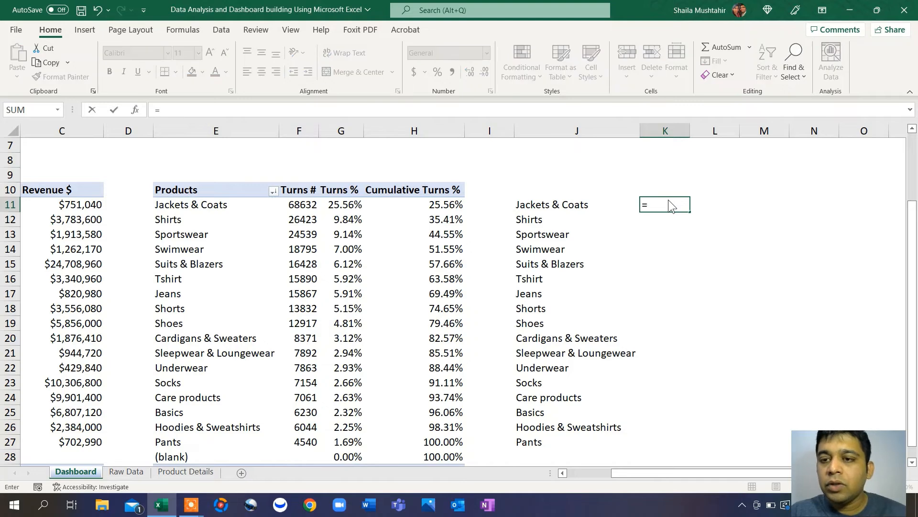
{"action": "type", "text": "countif"}
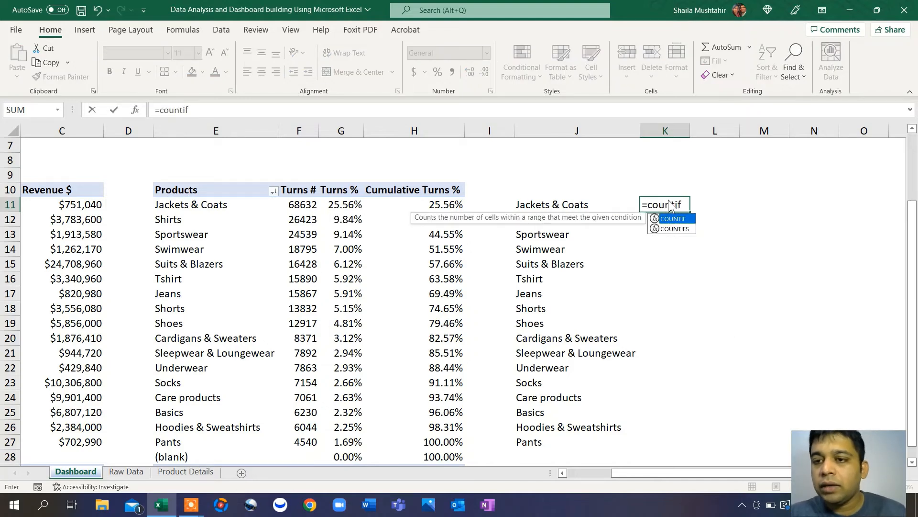
{"action": "key", "text": "Tab"}
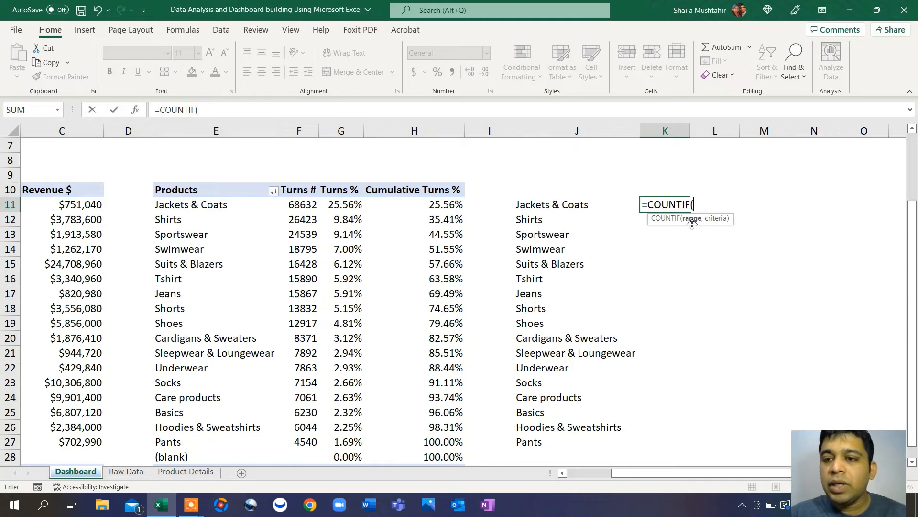
{"action": "left_click", "coordinate": [128, 472]}
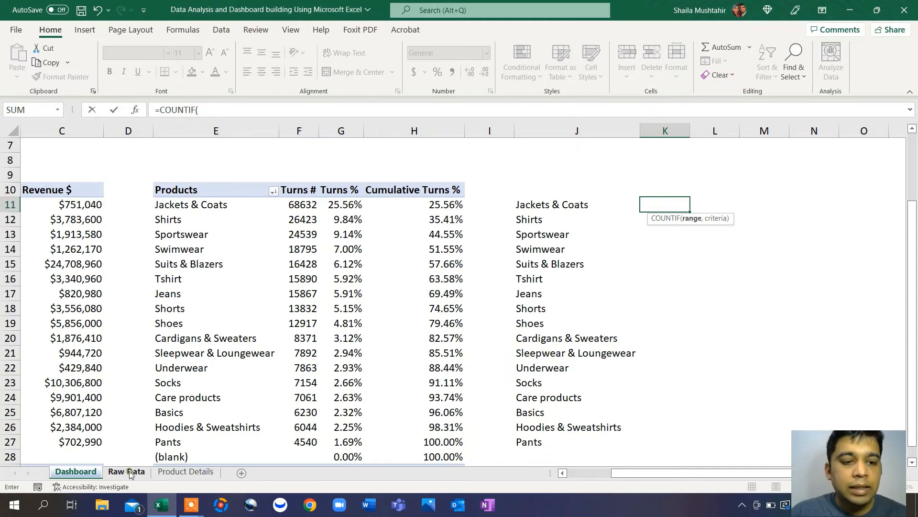
{"action": "left_click", "coordinate": [137, 127]}
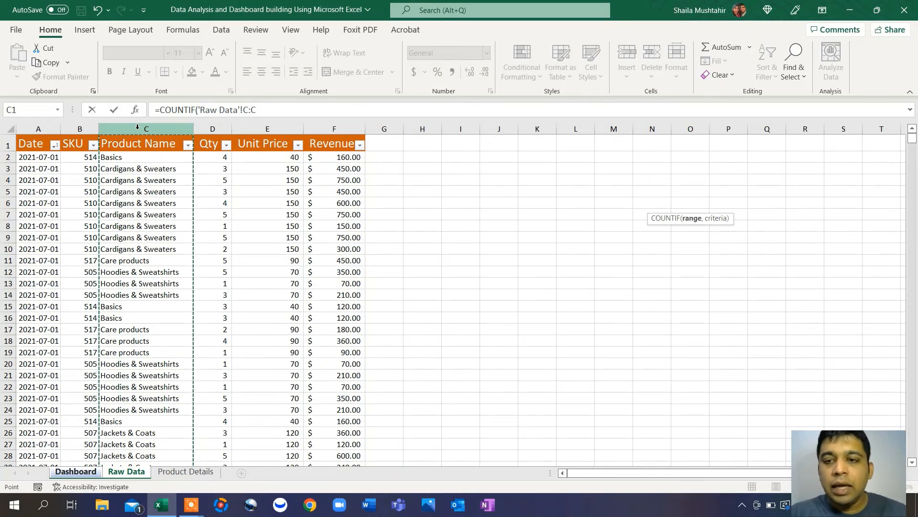
{"action": "type", "text": ","}
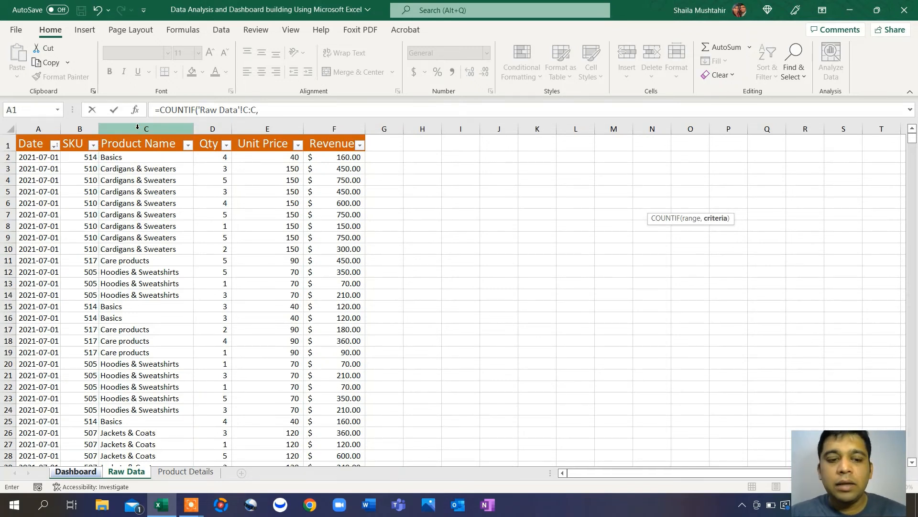
{"action": "left_click", "coordinate": [86, 473]}
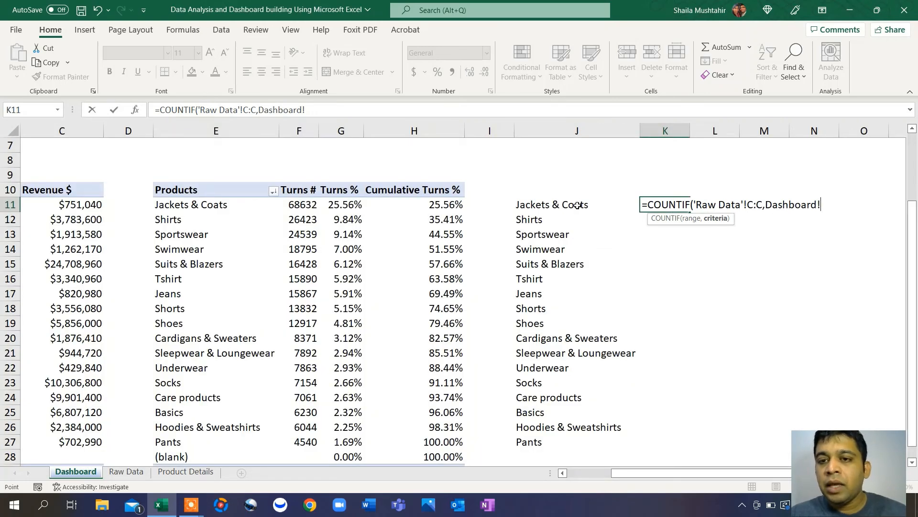
{"action": "left_click", "coordinate": [577, 205]}
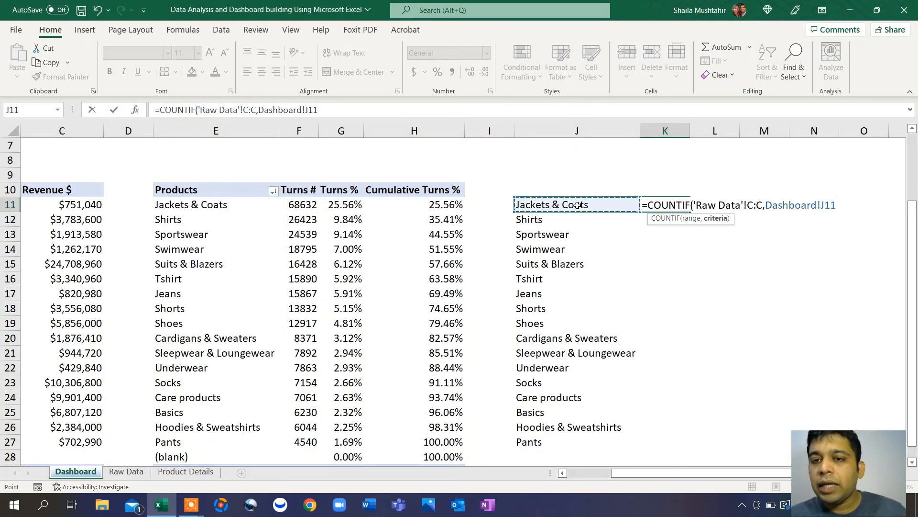
{"action": "type", "text": ")"}
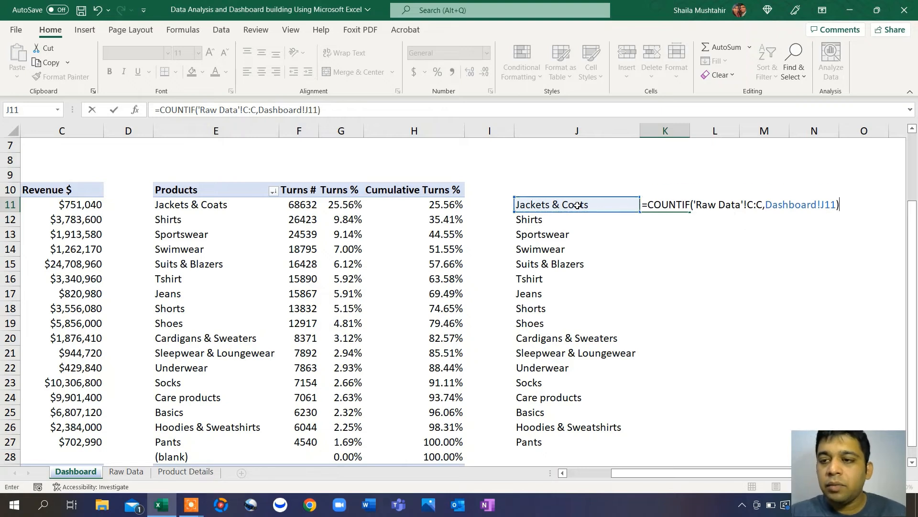
{"action": "key", "text": "Return"}
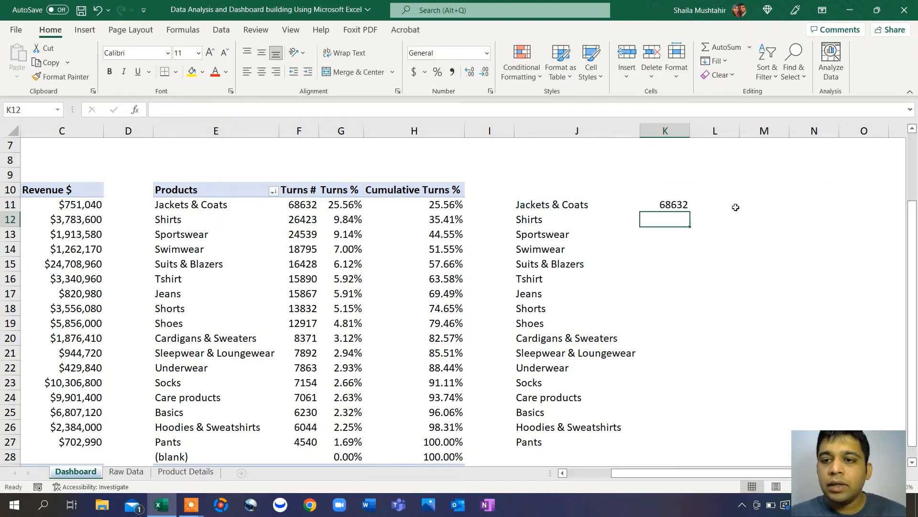
Fill the COUNTIF formula from K11 down to K27 for all the copied products
{"action": "left_click", "coordinate": [681, 206]}
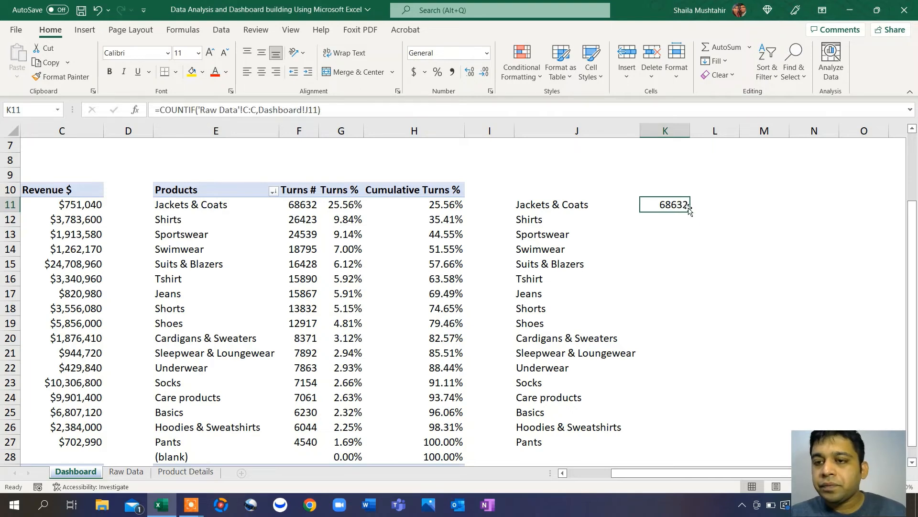
{"action": "left_click_drag", "start_coordinate": [689, 210], "coordinate": [691, 451]}
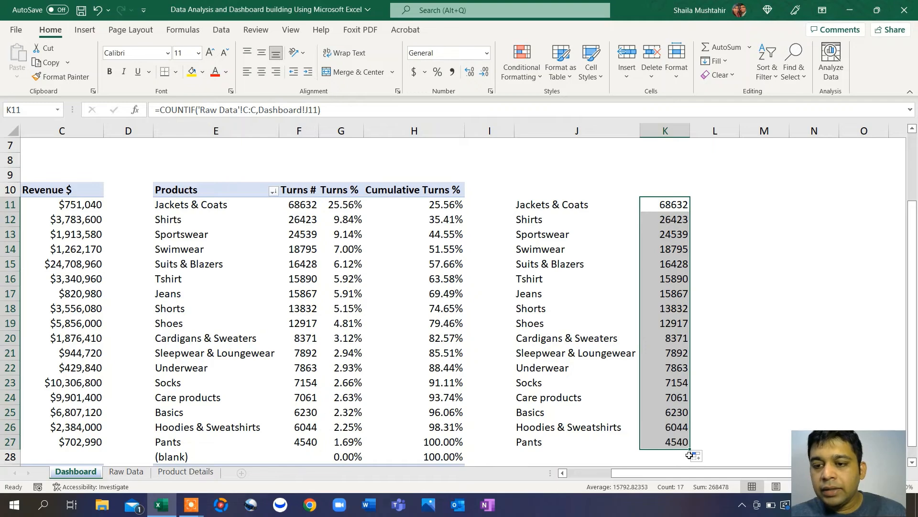
{"action": "scroll", "coordinate": [660, 383], "scroll_direction": "down", "scroll_amount": 1}
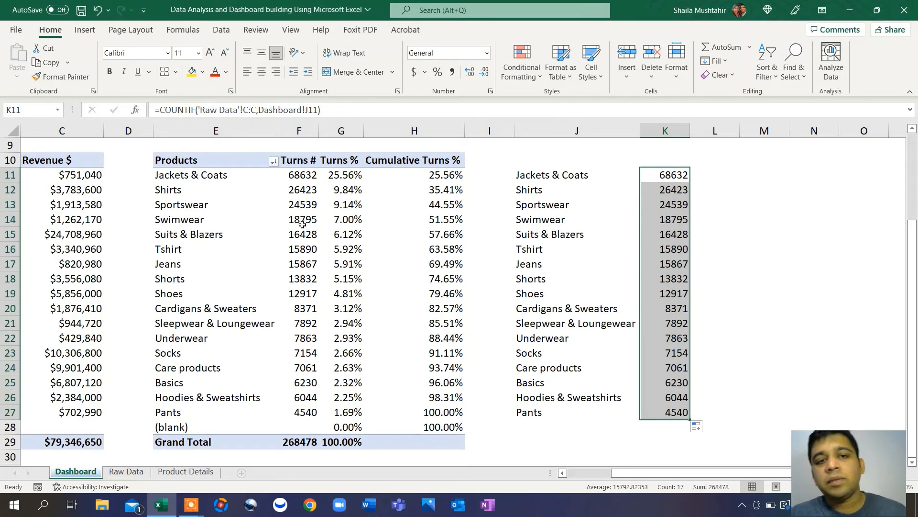
{"action": "mouse_move", "coordinate": [302, 225]}
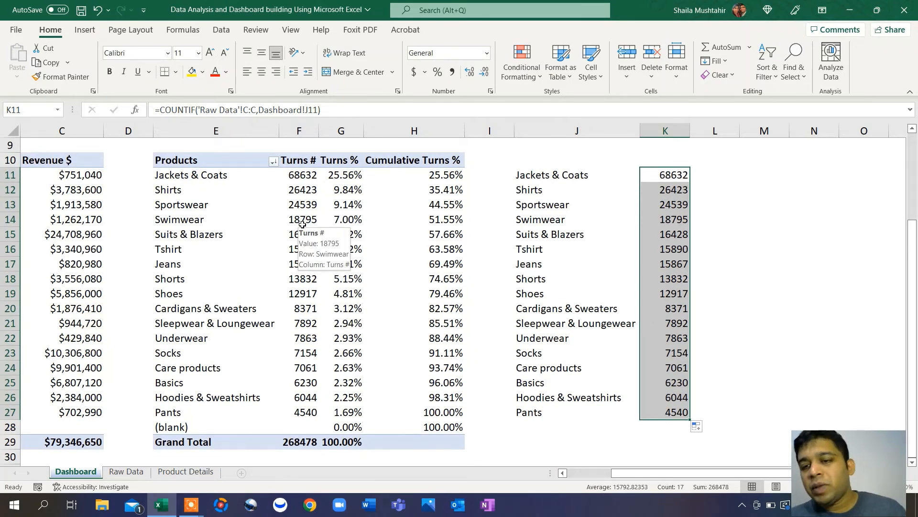
Add up the product counts in K28 with =SUM(K11:K26)
{"action": "left_click", "coordinate": [669, 426]}
{"action": "type", "text": "="}
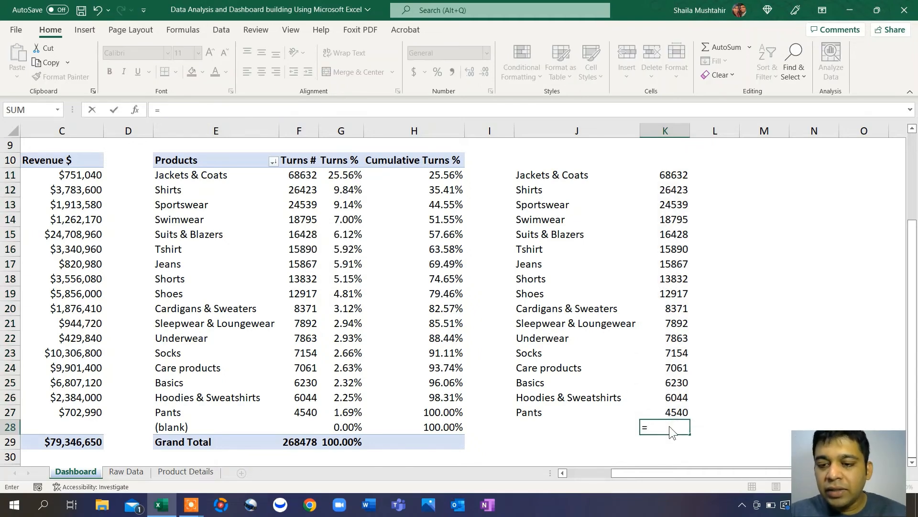
{"action": "type", "text": "sum"}
{"action": "key", "text": "Tab"}
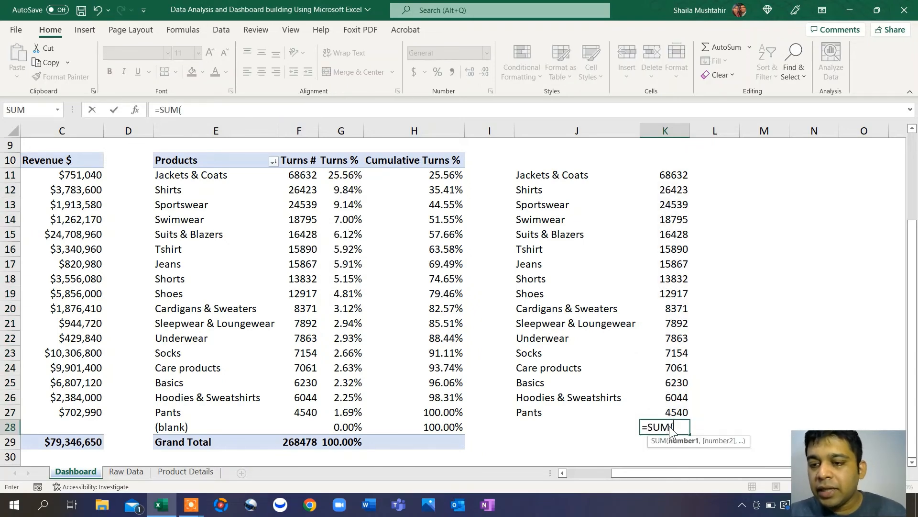
{"action": "left_click_drag", "start_coordinate": [674, 175], "coordinate": [674, 404]}
{"action": "type", "text": ")"}
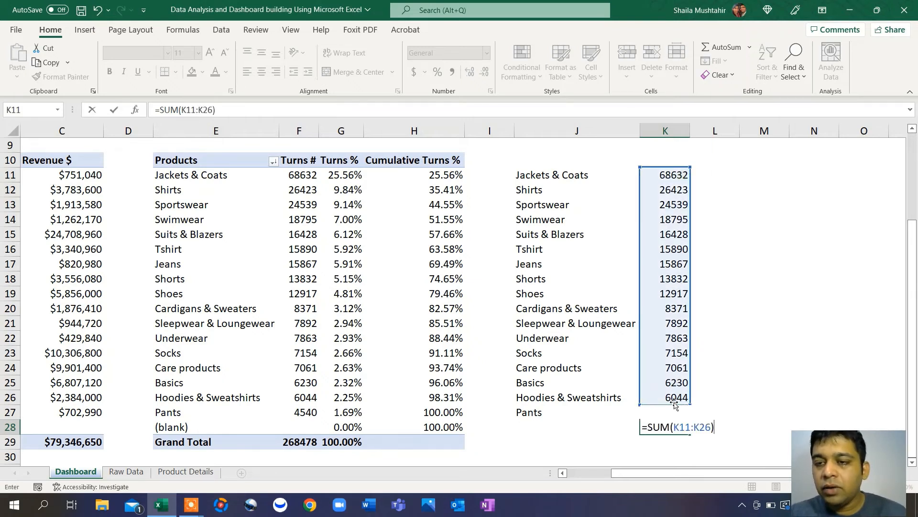
{"action": "key", "text": "Return"}
Label the sum row Total in J28
{"action": "left_click", "coordinate": [586, 432]}
{"action": "type", "text": "T"}
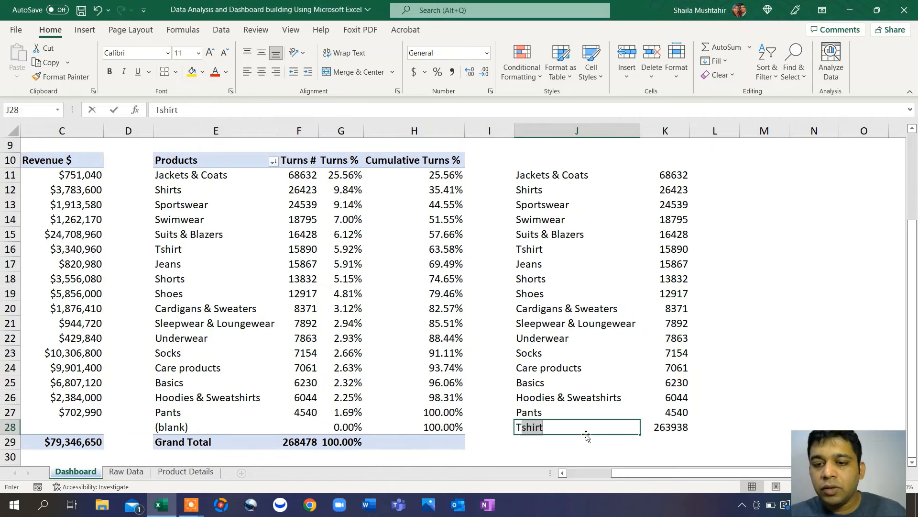
{"action": "type", "text": "otal"}
{"action": "key", "text": "Return"}
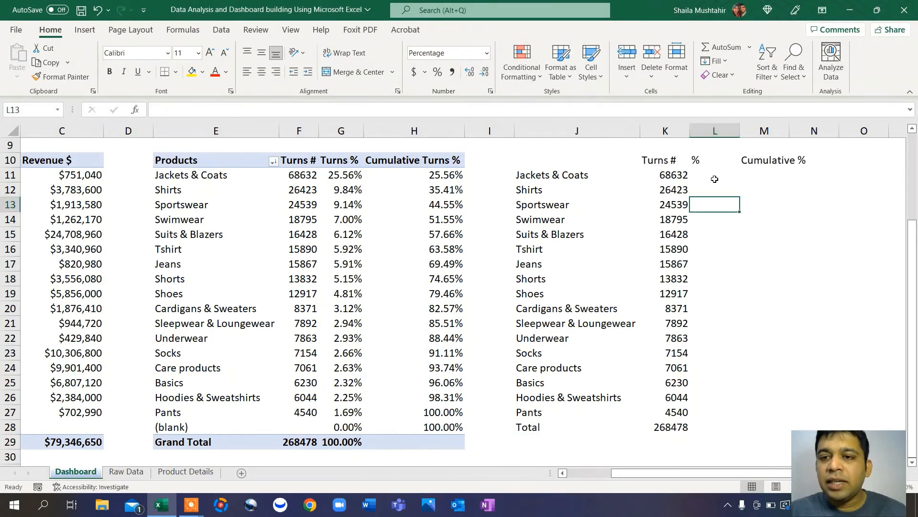
Calculate each product's share of turns with =K11/$K$28 in L11 and fill it down through the Total row
{"action": "left_click", "coordinate": [719, 174]}
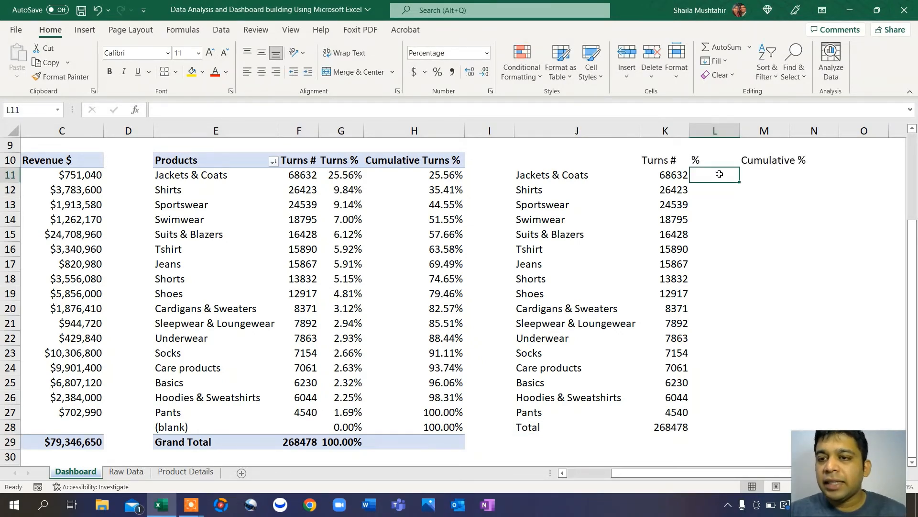
{"action": "type", "text": "="}
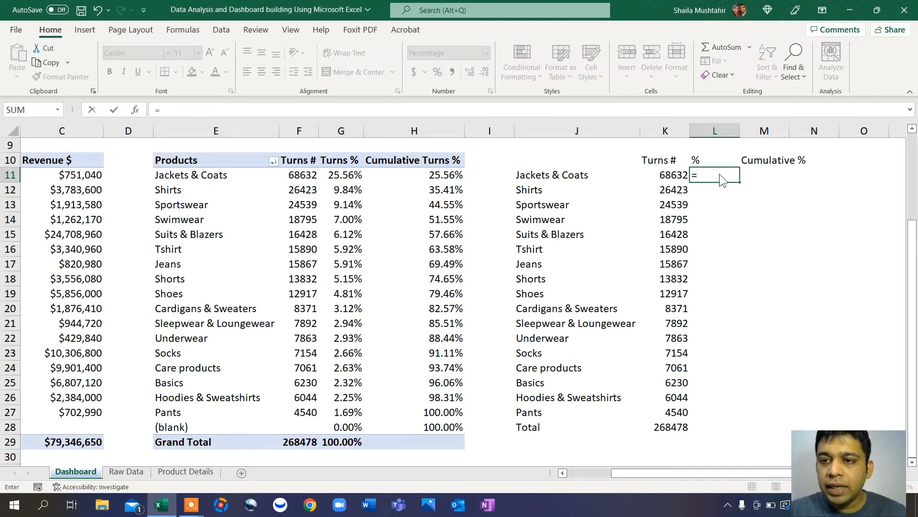
{"action": "left_click", "coordinate": [682, 174]}
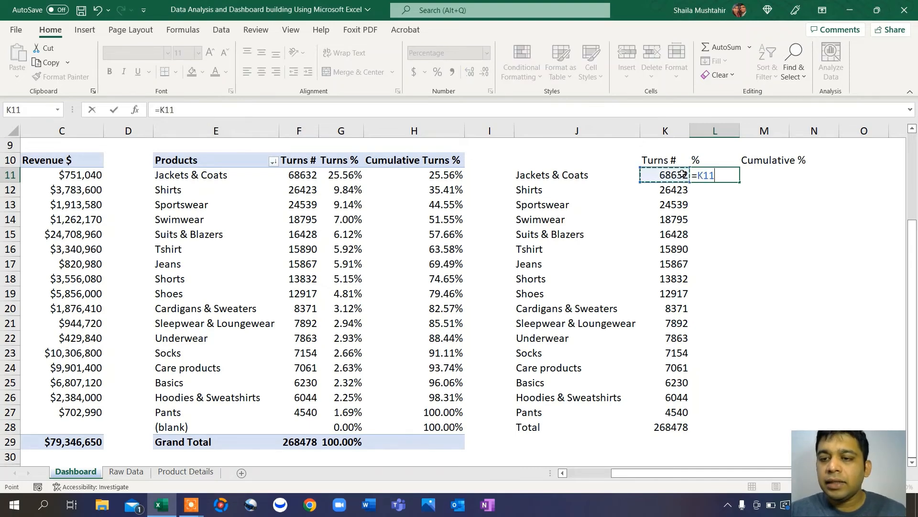
{"action": "type", "text": "/"}
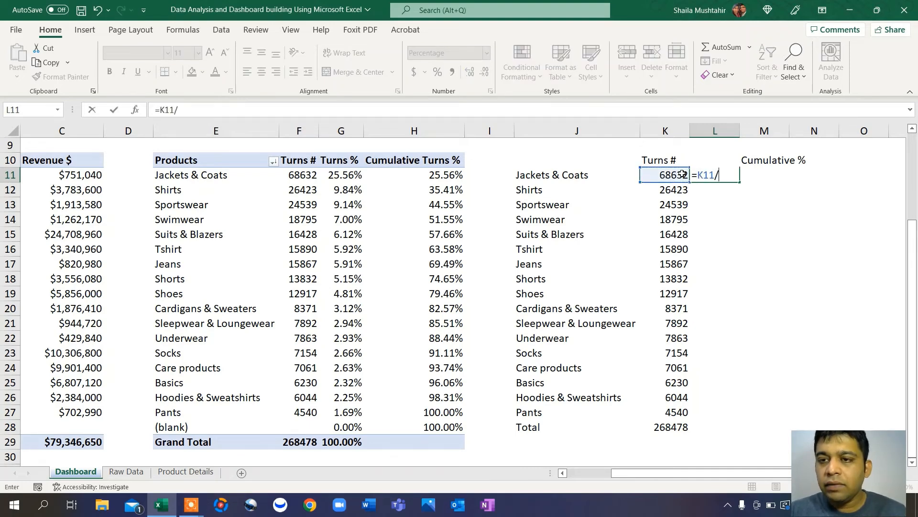
{"action": "left_click", "coordinate": [679, 427]}
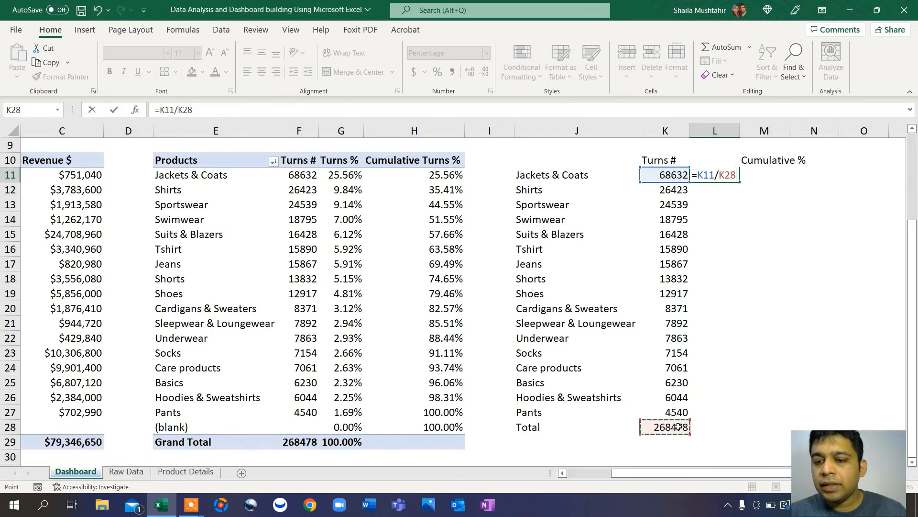
{"action": "key", "text": "F4"}
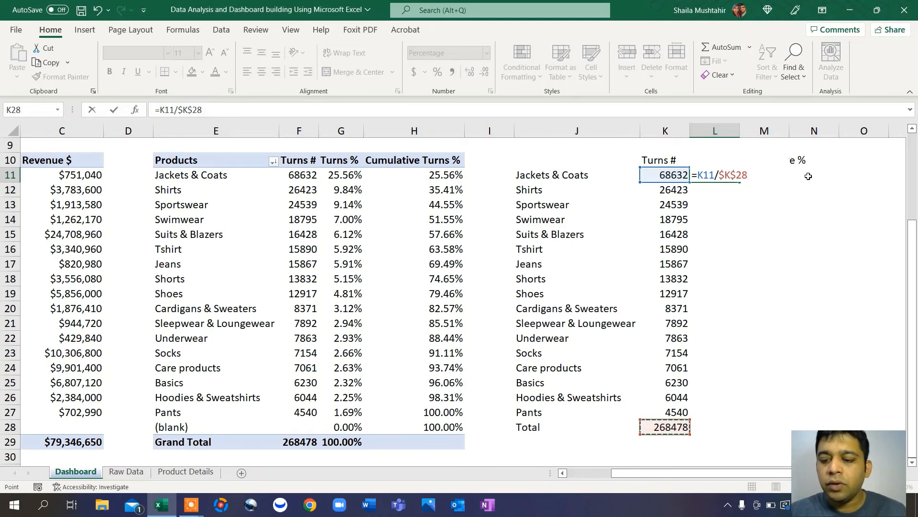
{"action": "key", "text": "Return"}
{"action": "left_click", "coordinate": [725, 177]}
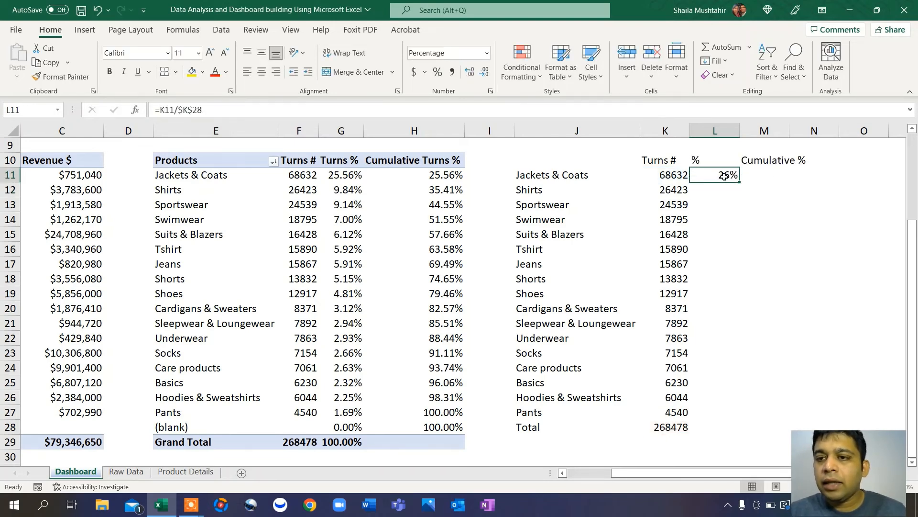
{"action": "left_click_drag", "start_coordinate": [740, 182], "coordinate": [729, 433]}
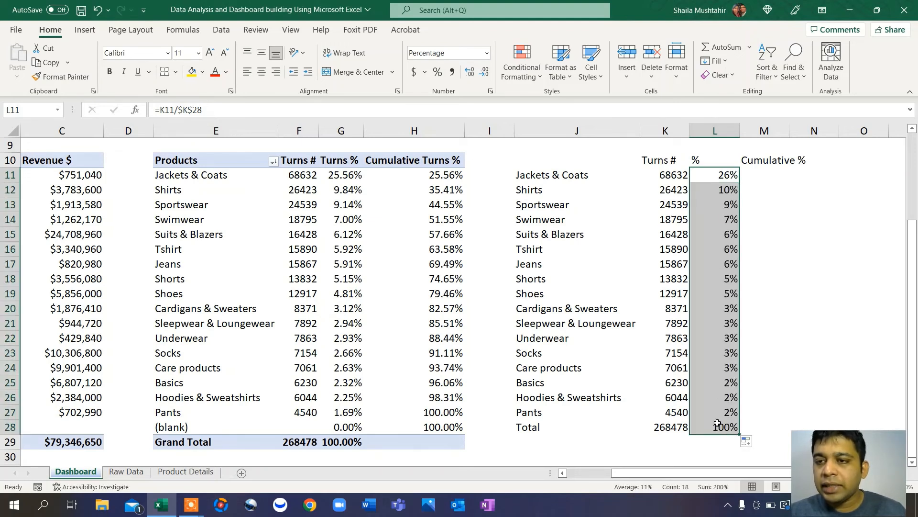
Start the Cumulative % column by setting M11 equal to the Jackets & Coats percentage in L11
{"action": "left_click", "coordinate": [767, 177]}
{"action": "type", "text": "="}
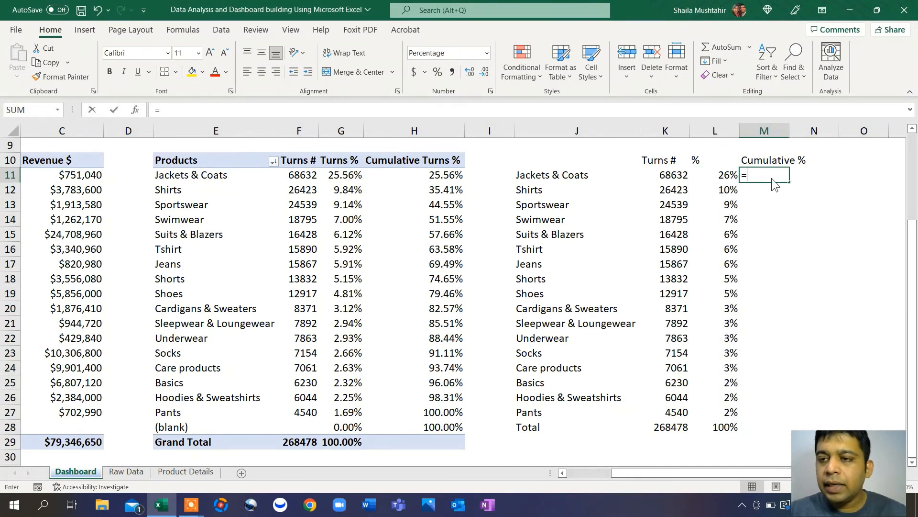
{"action": "left_click", "coordinate": [716, 172]}
{"action": "key", "text": "Return"}
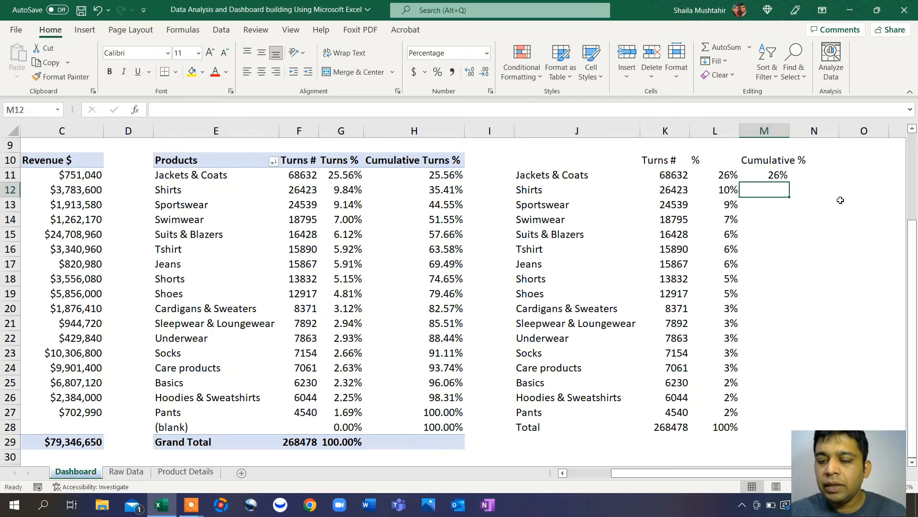
Calculate the cumulative percentage for Shirts in M12 with =L12+M11
{"action": "type", "text": "="}
{"action": "left_click", "coordinate": [727, 189]}
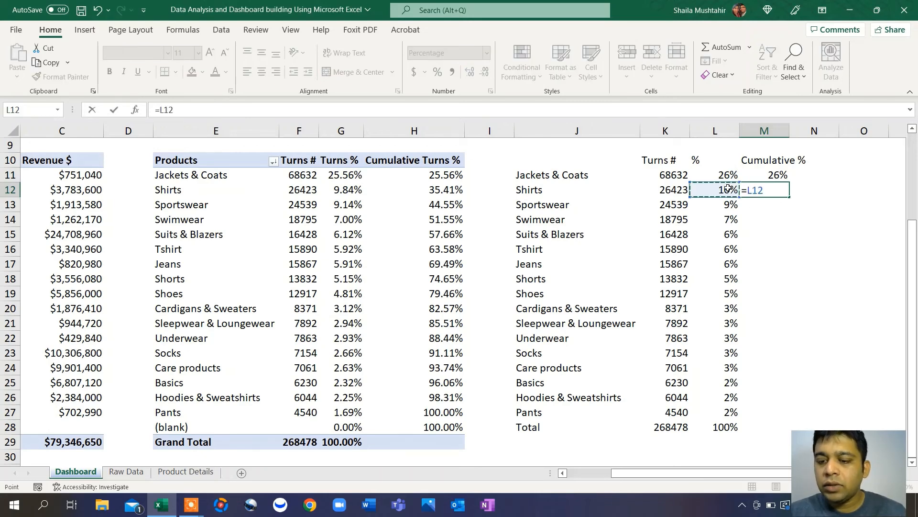
{"action": "type", "text": "+"}
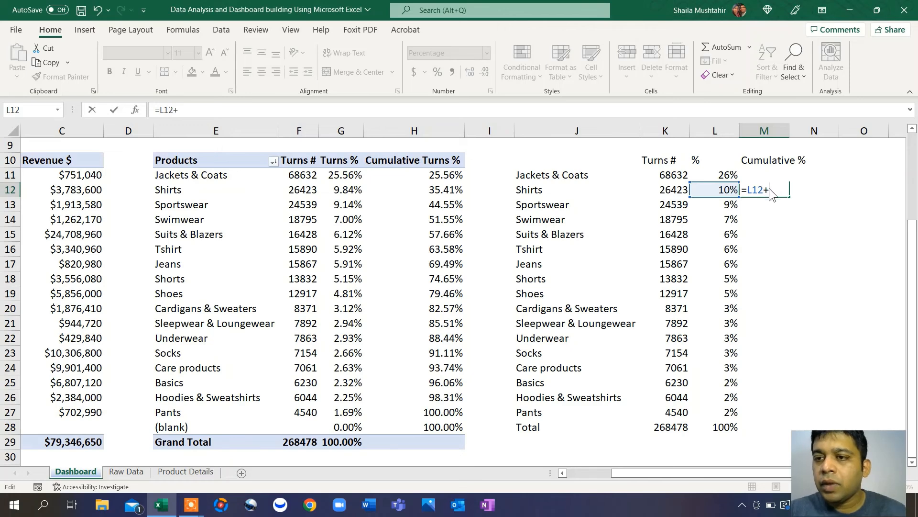
{"action": "type", "text": "m12"}
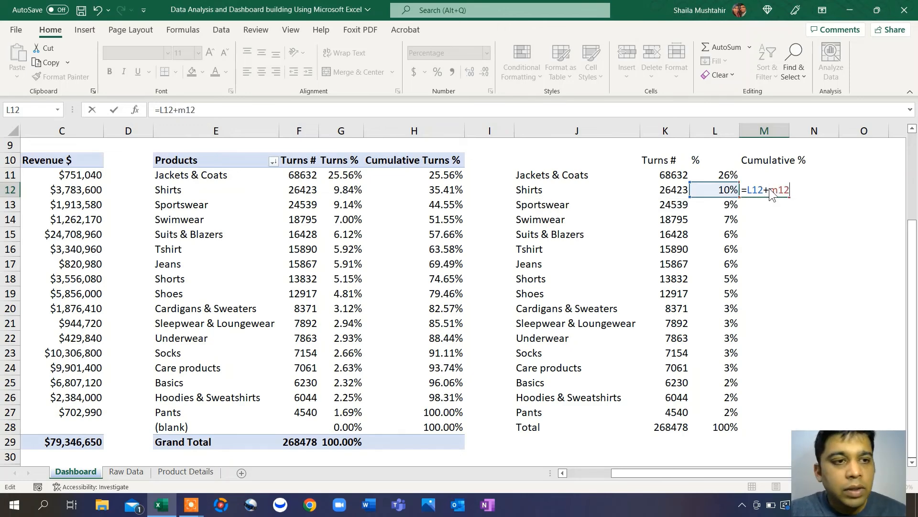
{"action": "key", "text": "BackSpace"}
{"action": "type", "text": "1"}
{"action": "key", "text": "Return"}
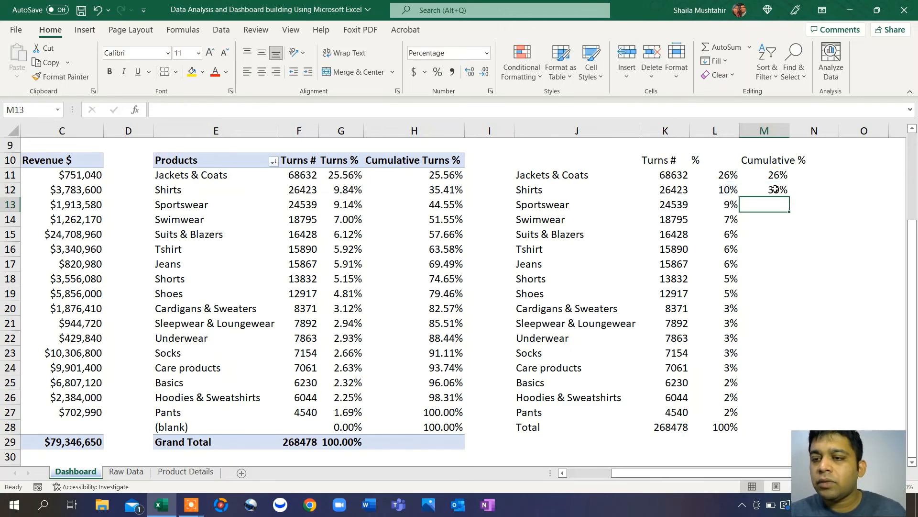
Fill the running-total formula from M12 down through the Pants row in M27 and select the first four cumulative percentages
{"action": "left_click", "coordinate": [781, 190]}
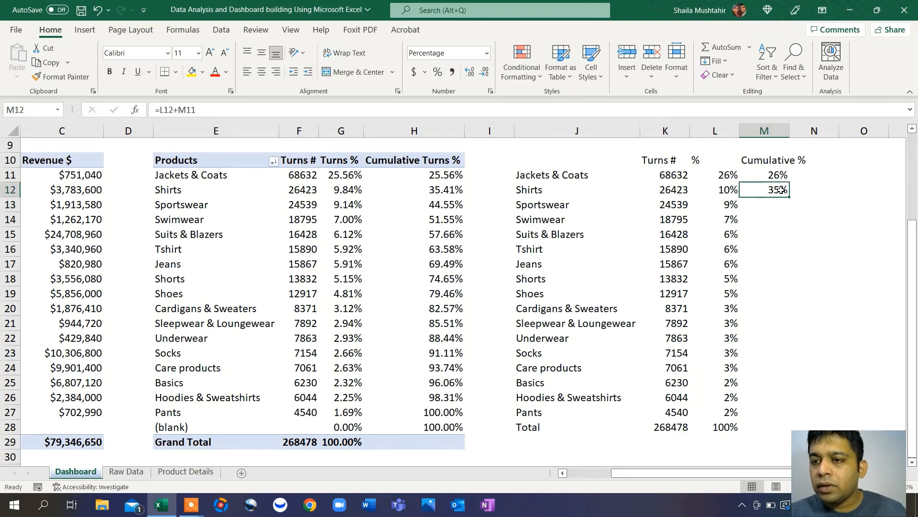
{"action": "left_click_drag", "start_coordinate": [791, 198], "coordinate": [803, 414]}
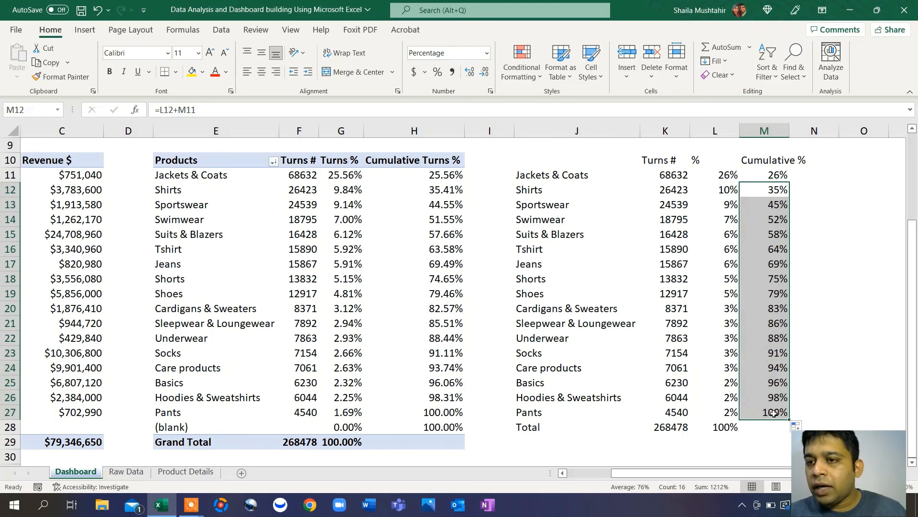
{"action": "left_click_drag", "start_coordinate": [774, 176], "coordinate": [774, 221]}
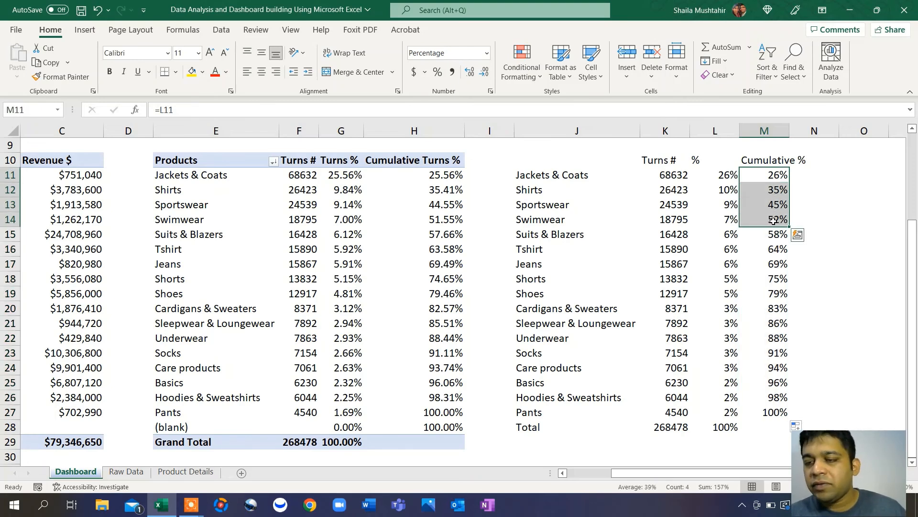